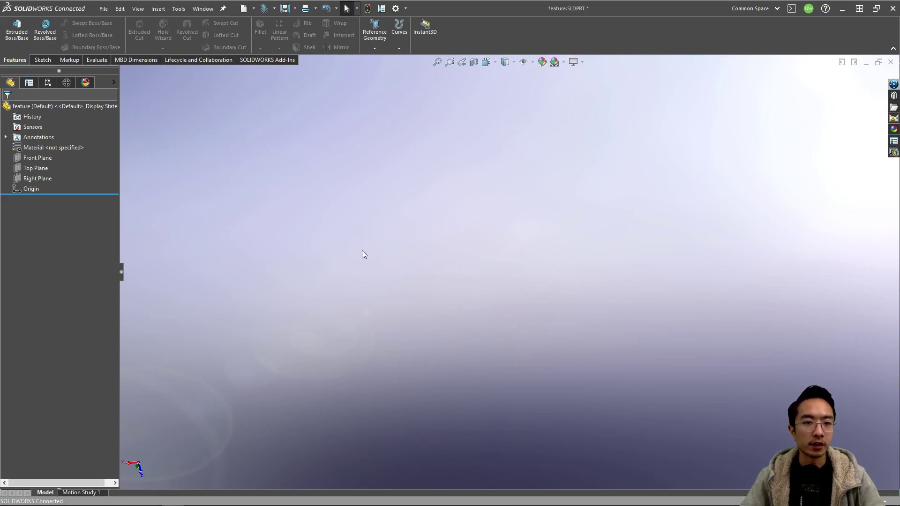
Step: Save the part and sketch a center rectangle about 5.9 by 4.1 in on the Top Plane, centred on the origin
key("ctrl+s")
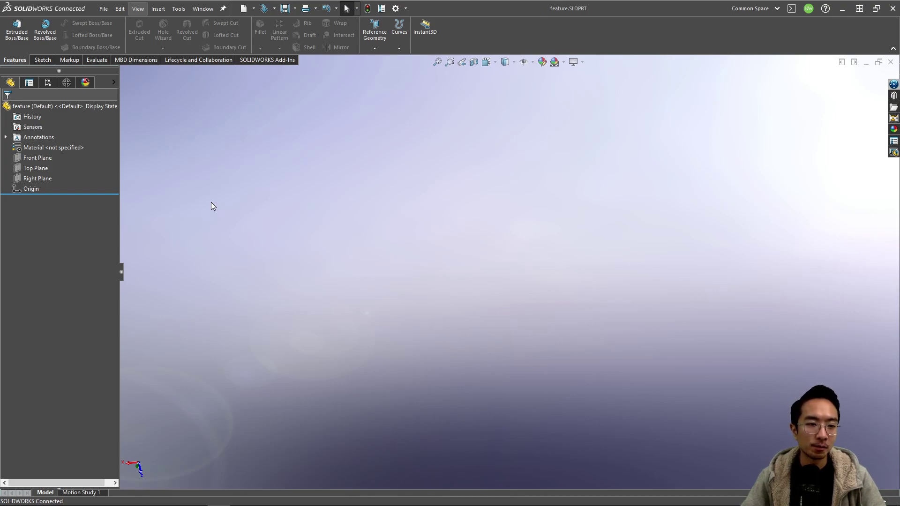
left_click(45, 168)
left_click(47, 159)
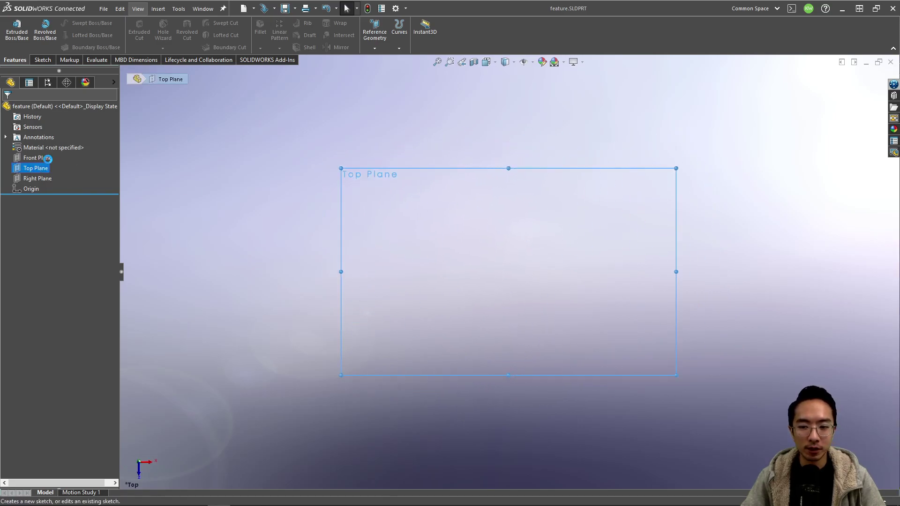
left_click(61, 35)
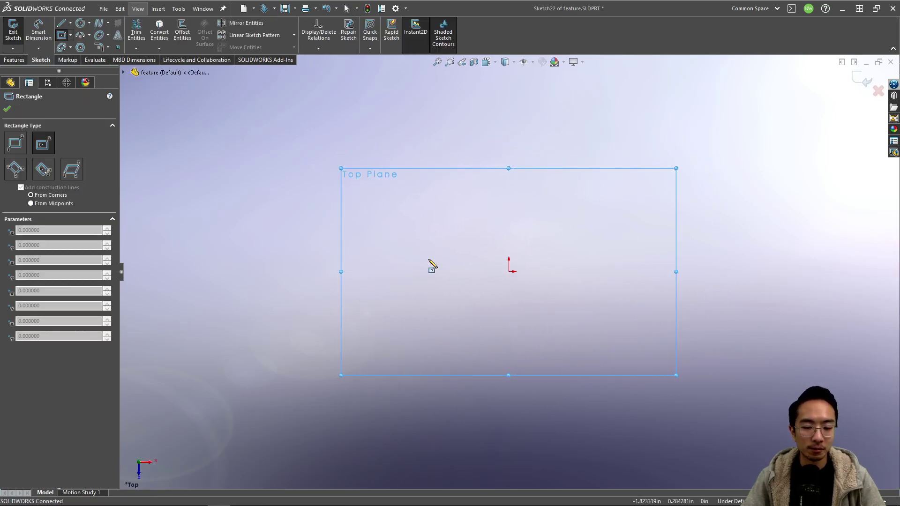
left_click(510, 271)
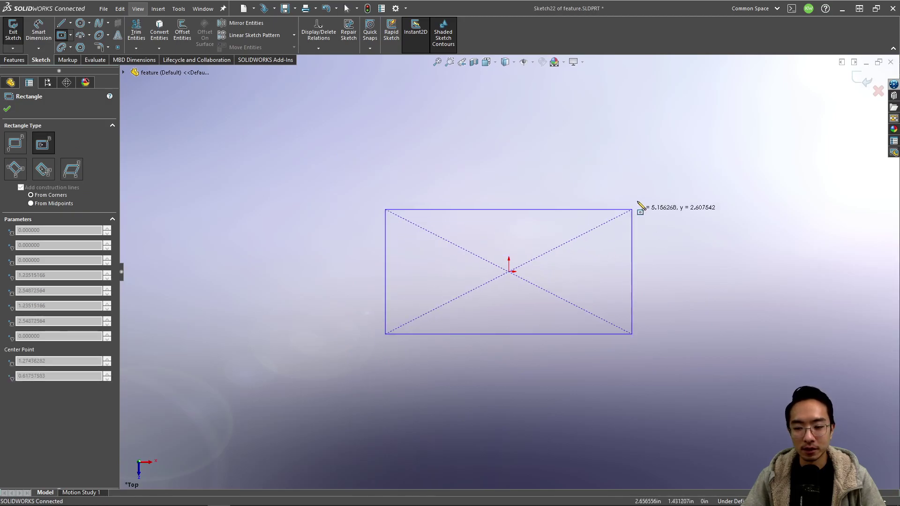
left_click(651, 174)
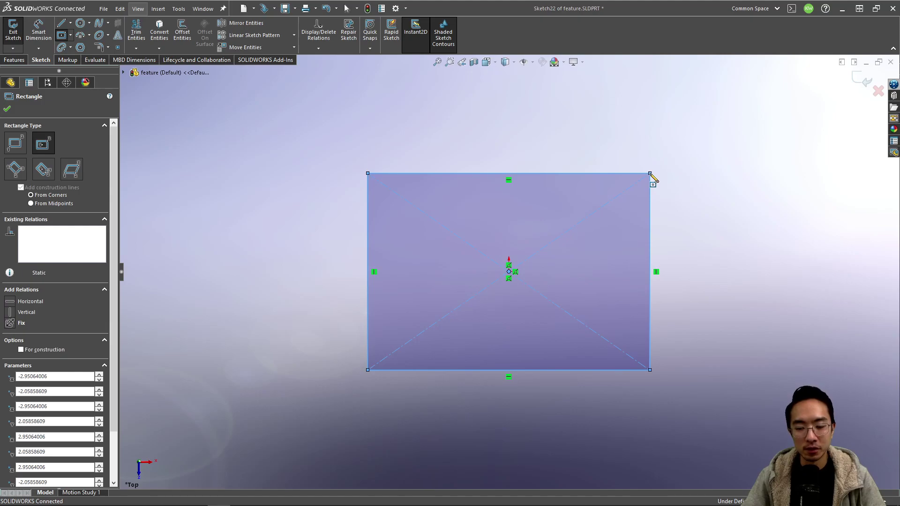
Step: Extrude the rectangle as a blind boss about 0.67 in thick
left_click(14, 60)
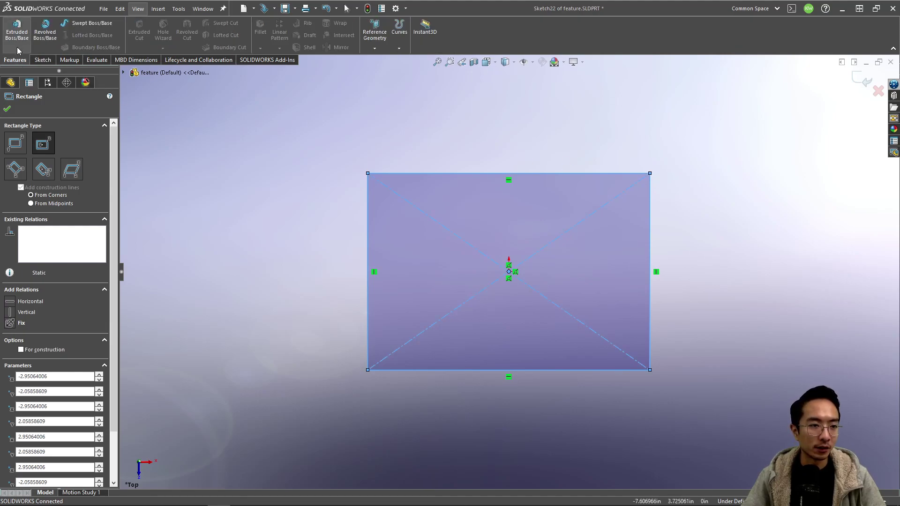
left_click(17, 32)
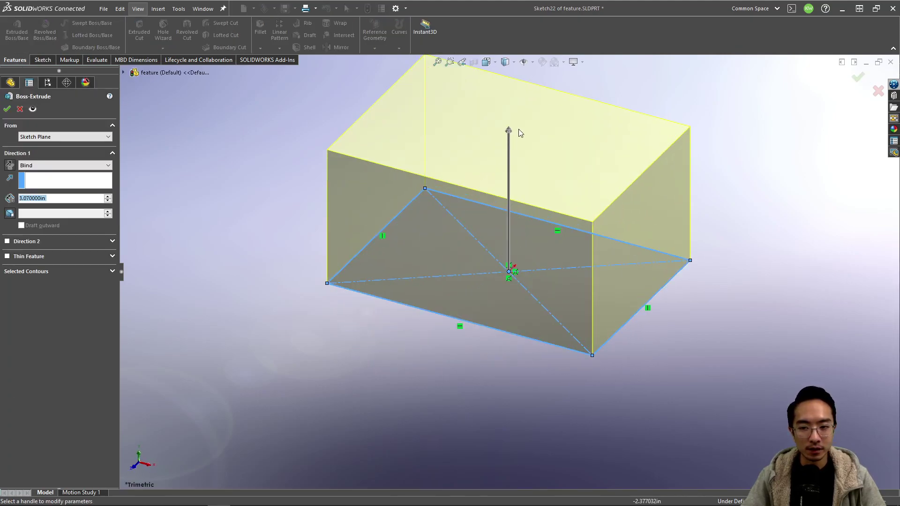
left_click_drag(519, 133, 499, 244)
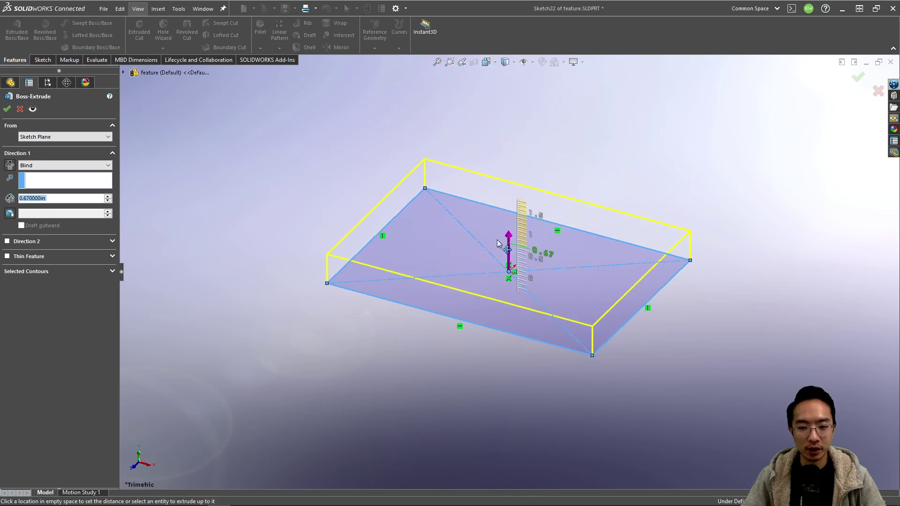
left_click(7, 108)
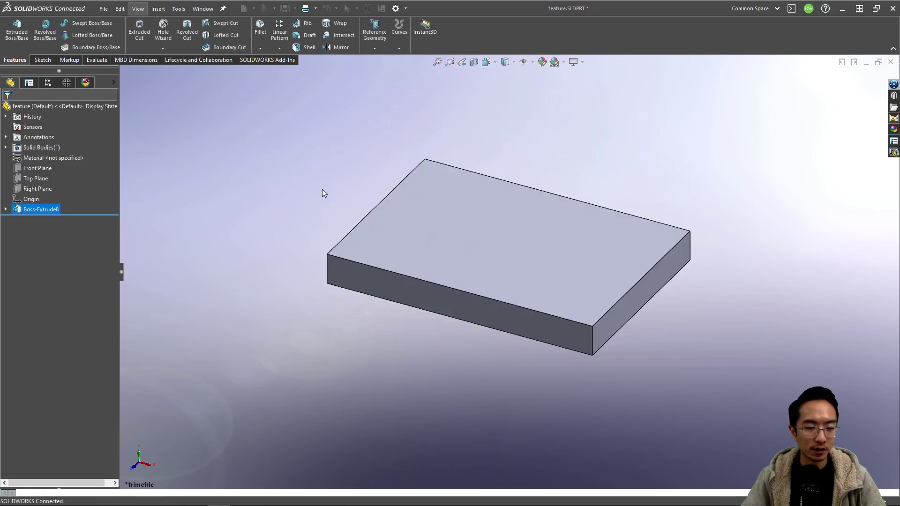
Step: Orient the view normal to the plate's top face and start the Hole Wizard
middle_click_drag(398, 151, 424, 245)
left_click(491, 219)
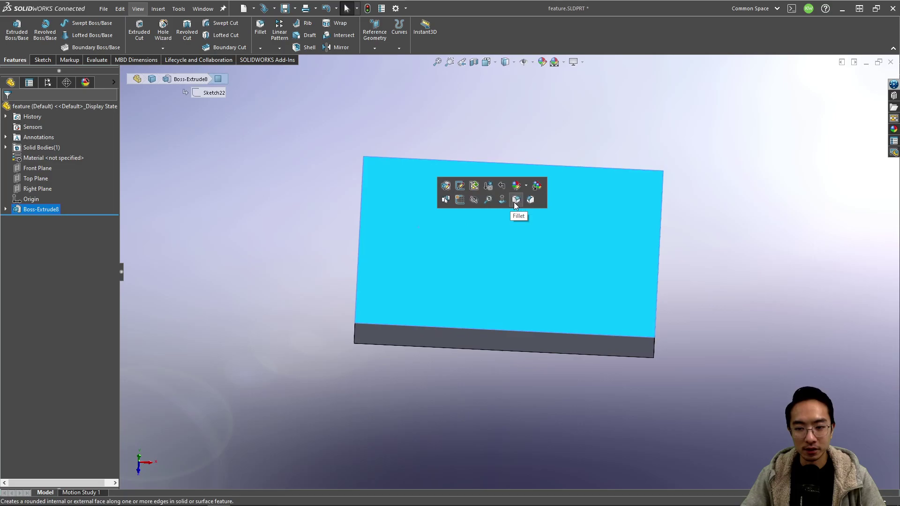
key("ctrl+8")
left_click(237, 209)
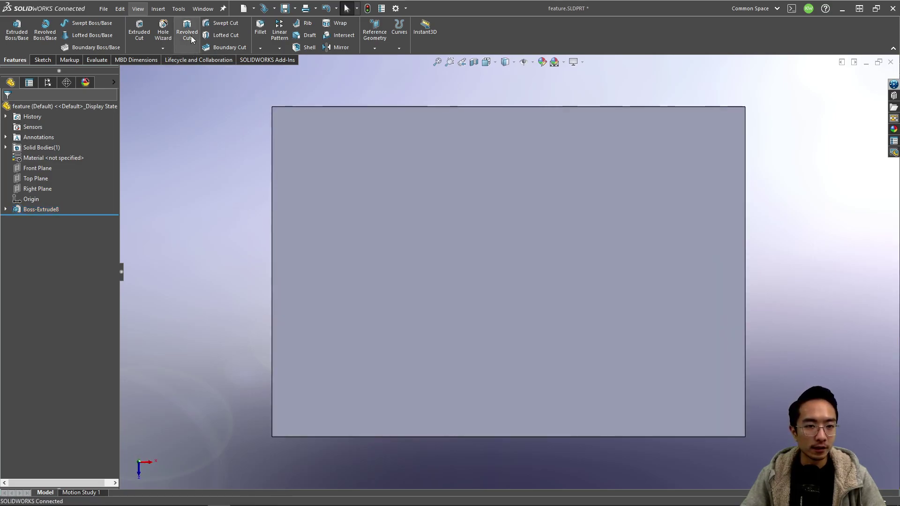
left_click(163, 49)
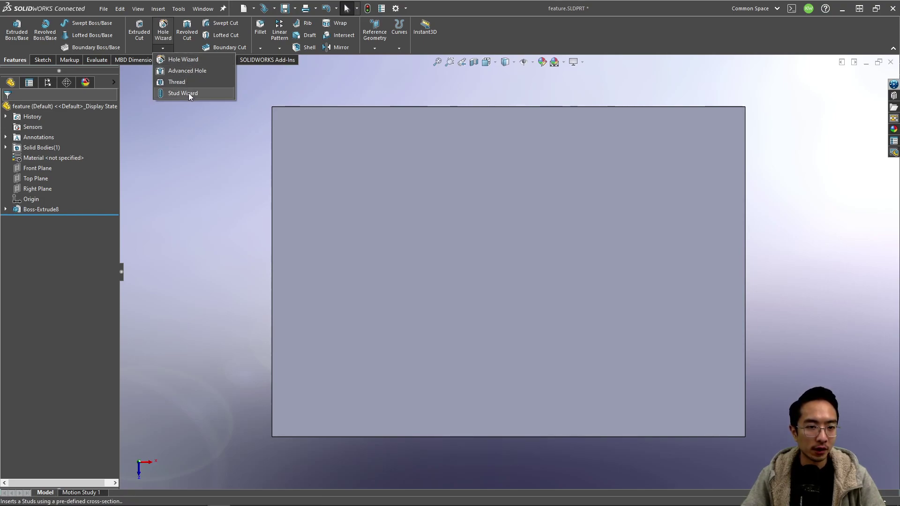
left_click(184, 59)
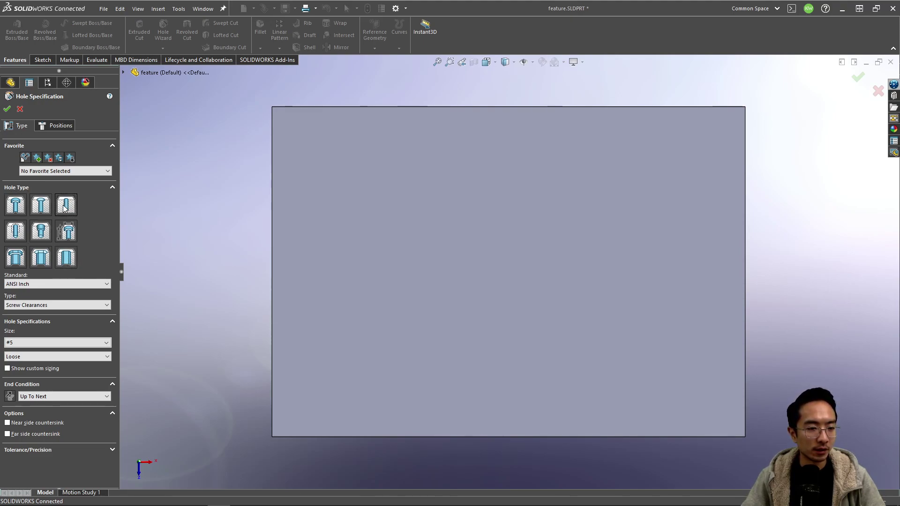
Step: Examine the available hole standards, the ANSI Inch hole types and the screw clearance sizes
left_click(77, 281)
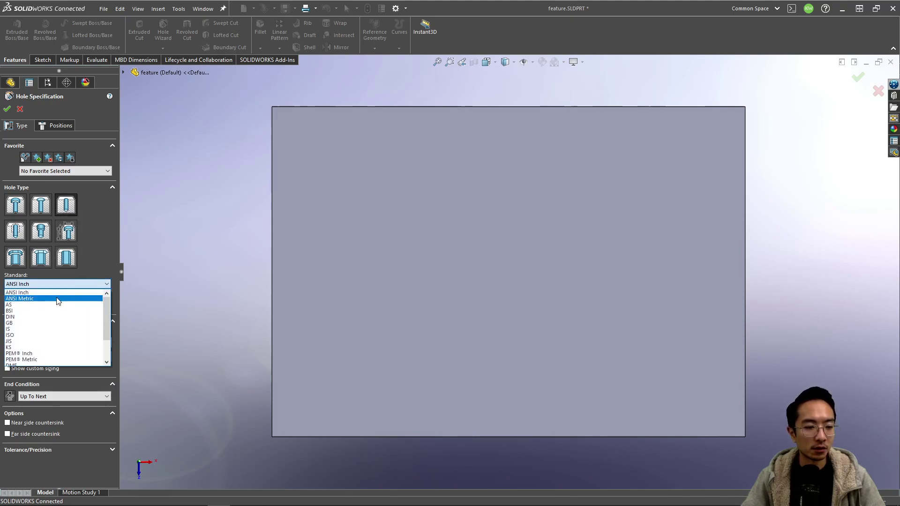
left_click(70, 292)
left_click(64, 305)
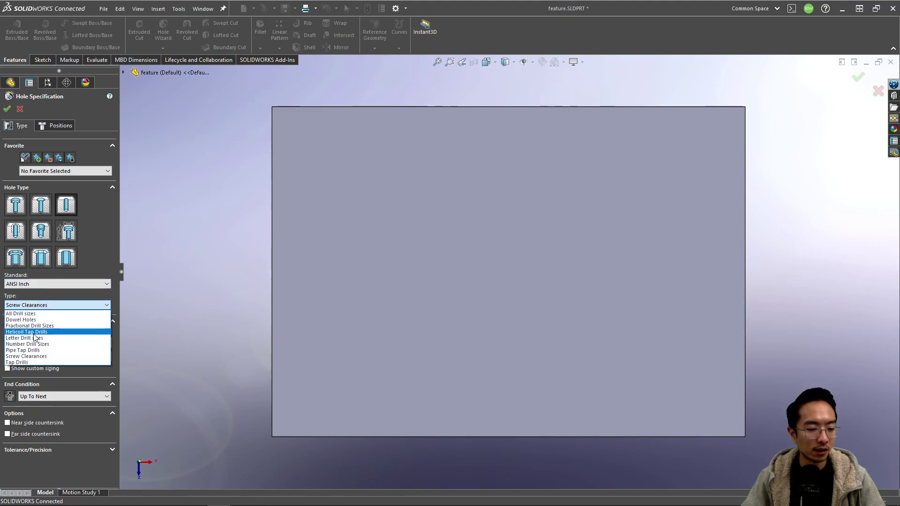
left_click(25, 356)
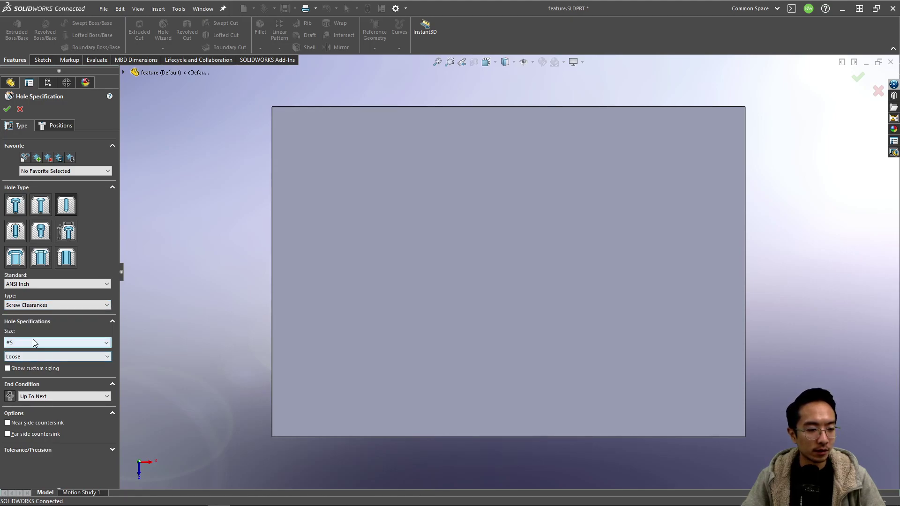
left_click(32, 343)
scroll(34, 375, "down", 5)
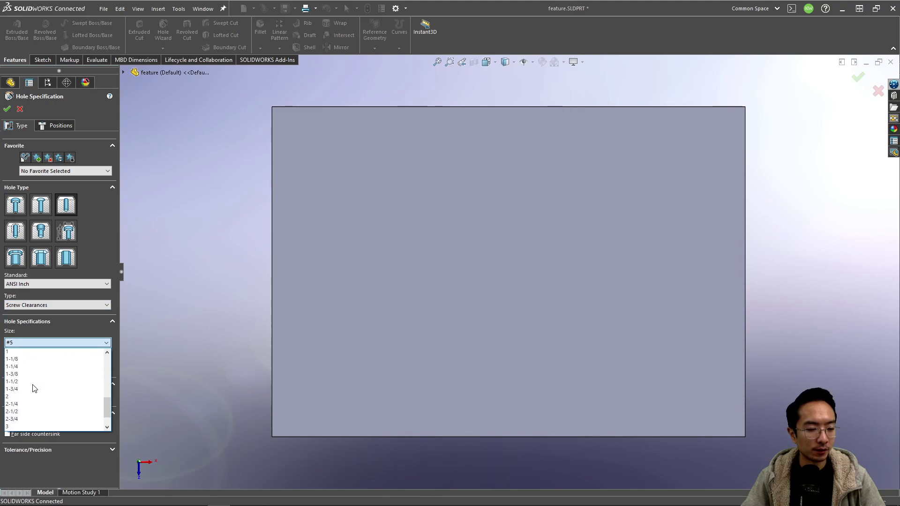
scroll(34, 389, "up", 7)
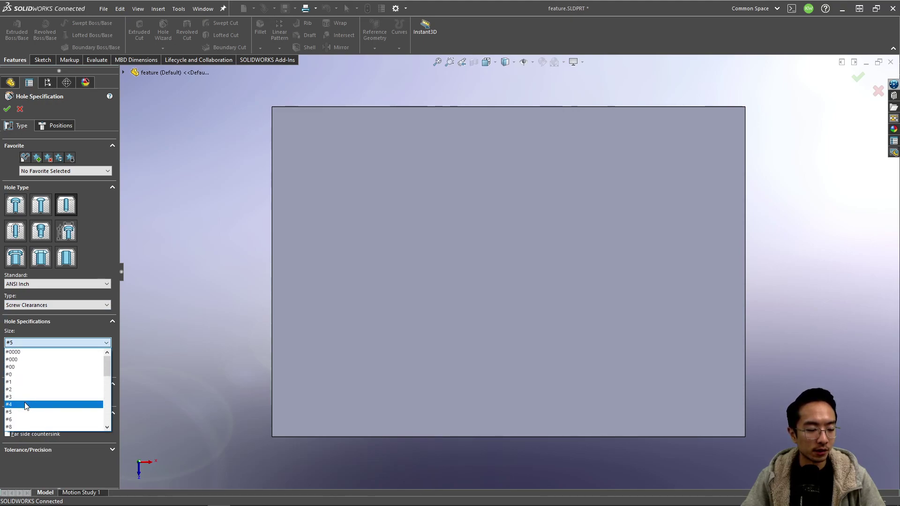
left_click(61, 298)
Step: Specify an ANSI Metric dowel hole of size Ø5.0
left_click(69, 284)
left_click(46, 298)
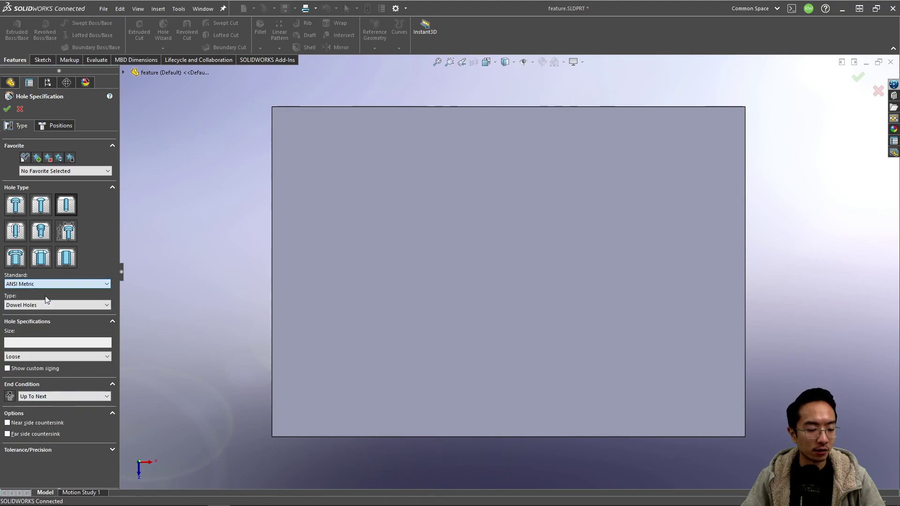
left_click(30, 344)
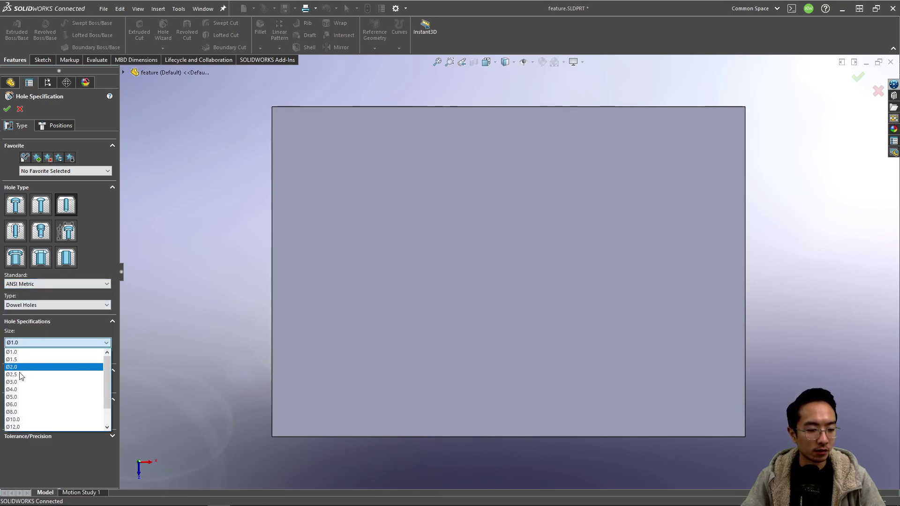
left_click(19, 397)
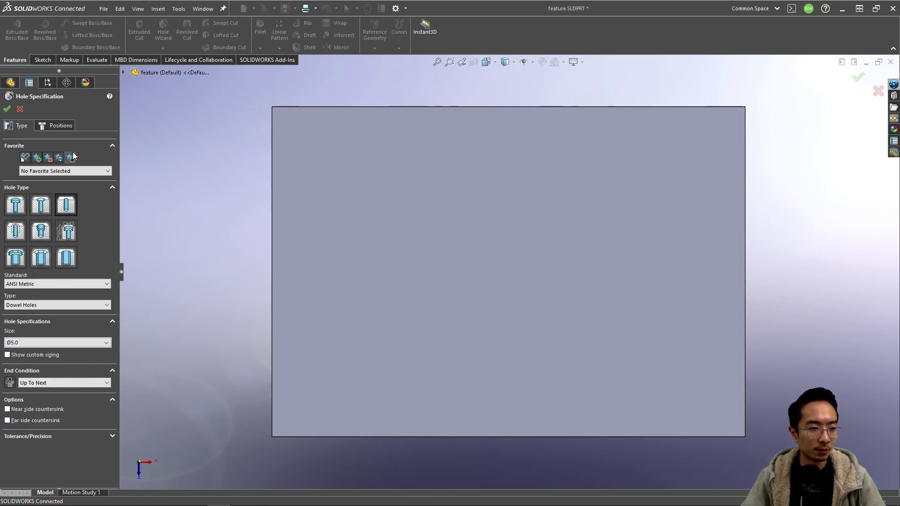
Step: Place one dowel hole on the plate's top face near its upper-left corner and finish the hole feature
left_click(60, 126)
left_click(320, 156)
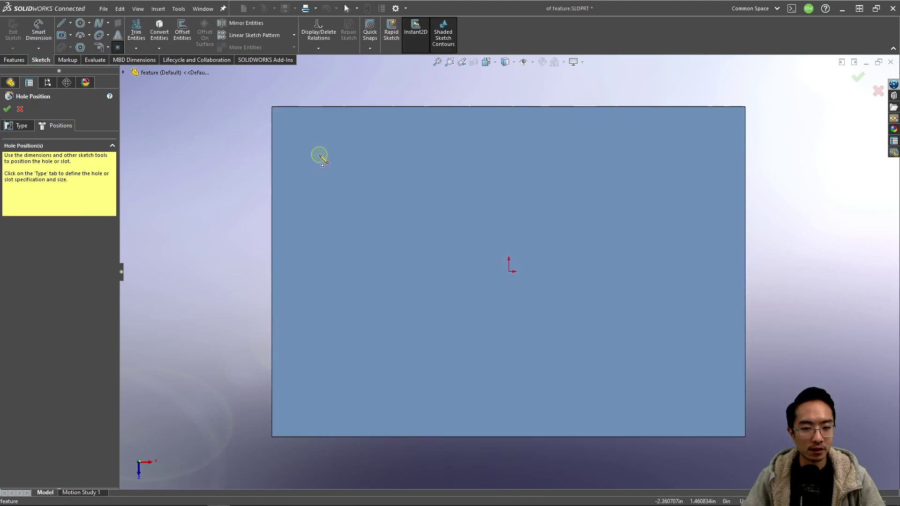
left_click(314, 146)
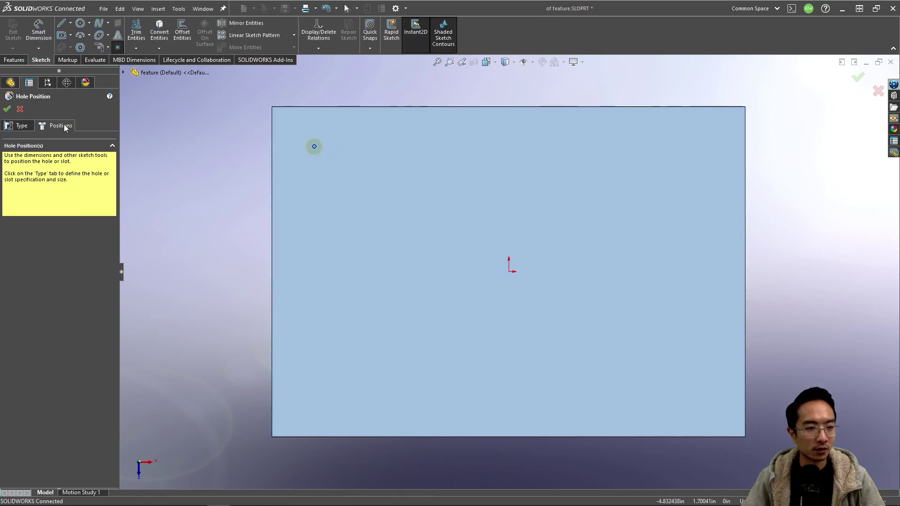
left_click(7, 109)
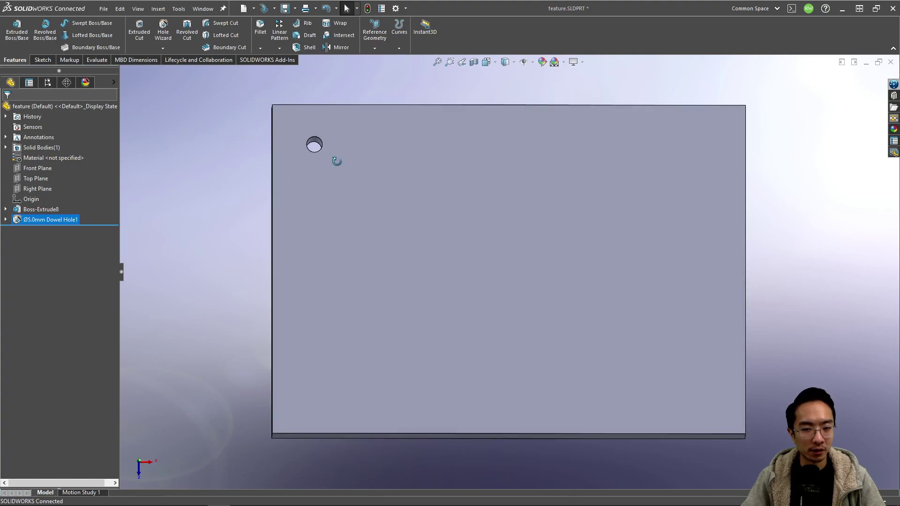
middle_click_drag(337, 161, 319, 182)
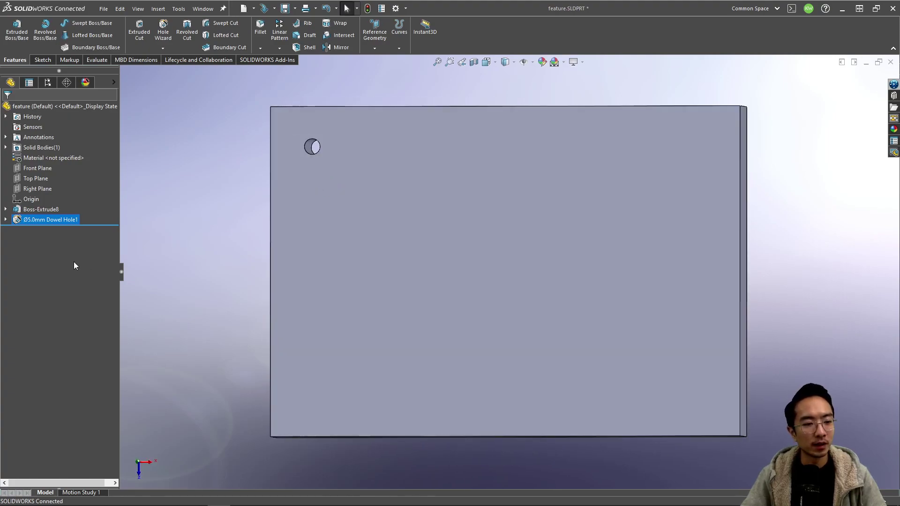
Step: Edit the dowel hole feature and change its hole type to counterbore
left_click(55, 221)
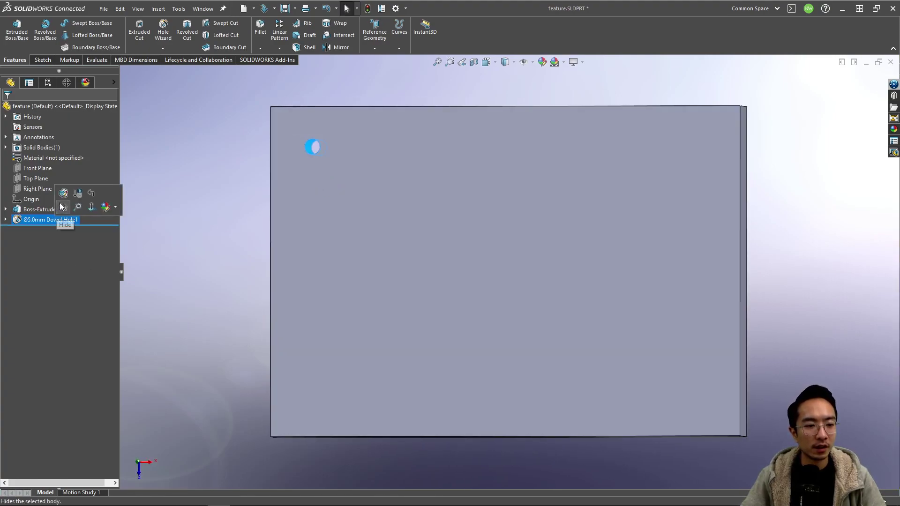
left_click(18, 219)
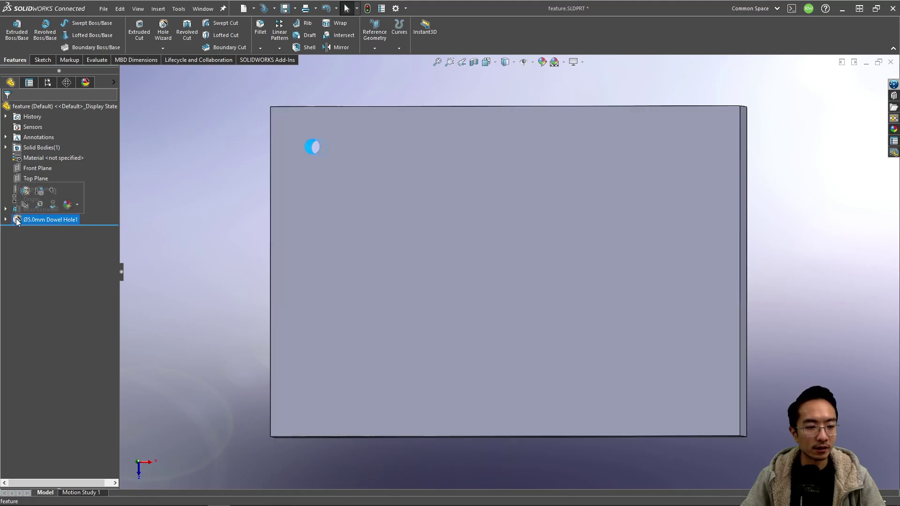
left_click(31, 198)
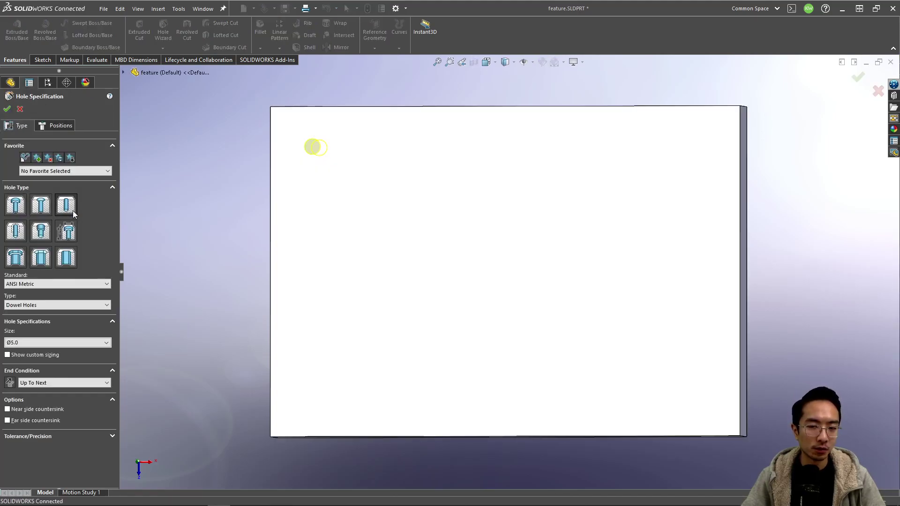
mouse_move(287, 187)
middle_mouse_down()
mouse_move(288, 141)
mouse_move(305, 140)
mouse_move(309, 179)
mouse_move(290, 181)
middle_mouse_up()
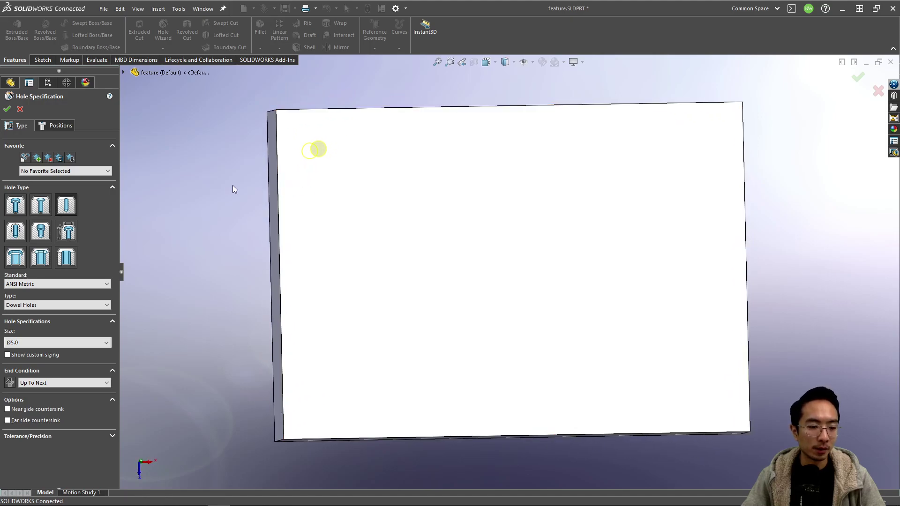
left_click(47, 306)
left_click(47, 314)
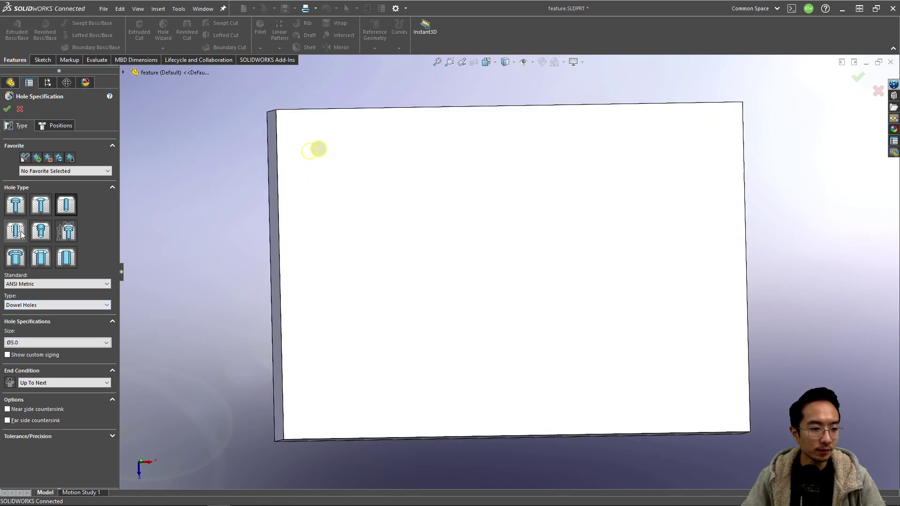
left_click(15, 205)
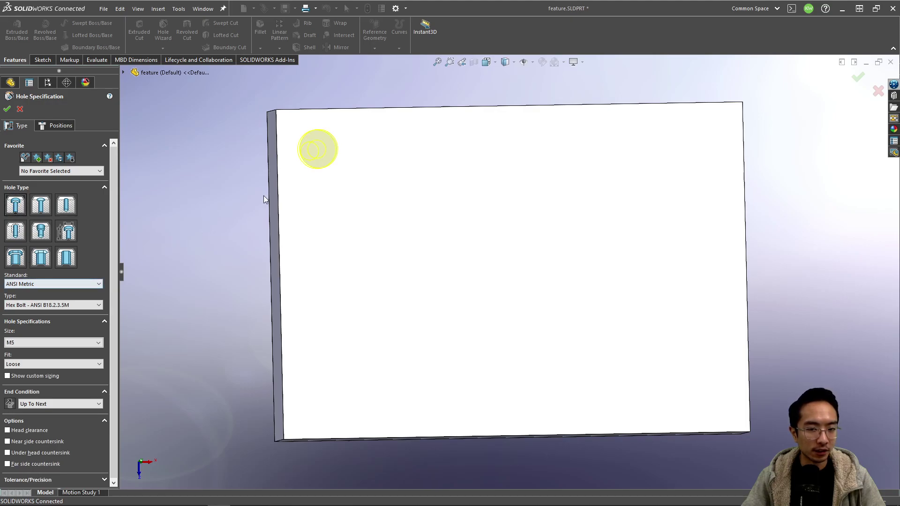
middle_click_drag(264, 199, 328, 211)
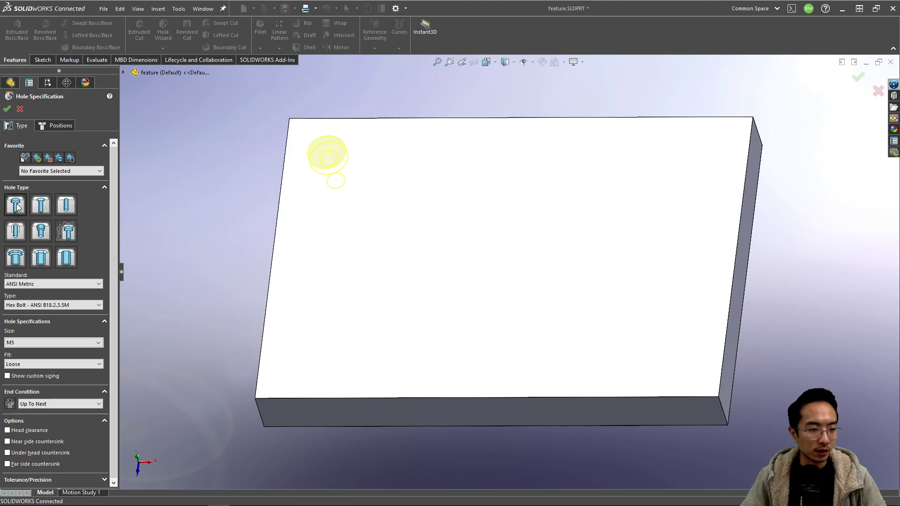
Step: Try the Normal fit on the M5 hex bolt counterbore and set its fit to Close
left_click(83, 364)
left_click(64, 376)
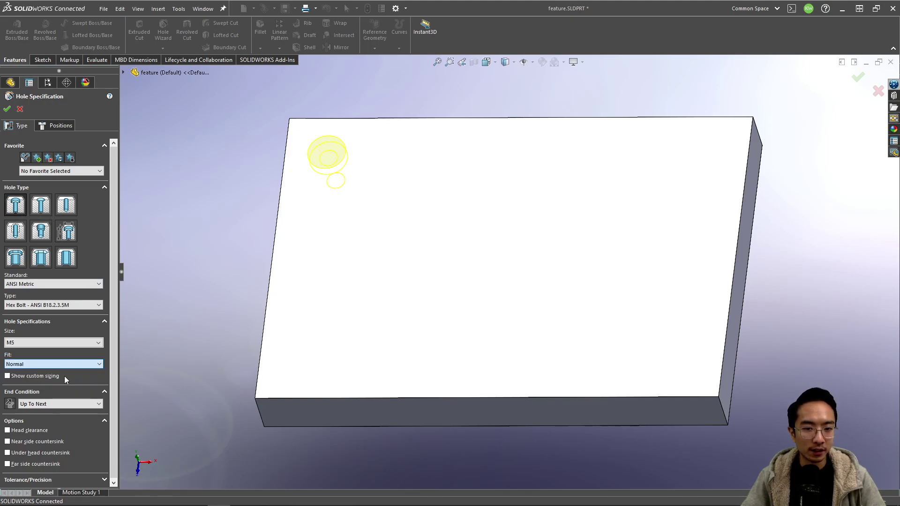
middle_click_drag(302, 221, 301, 316)
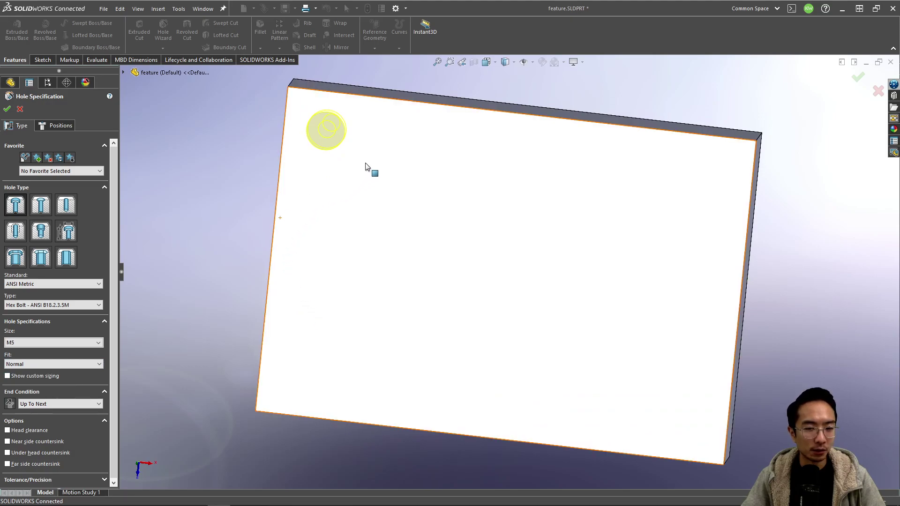
middle_click_drag(367, 168, 322, 157)
left_click(28, 365)
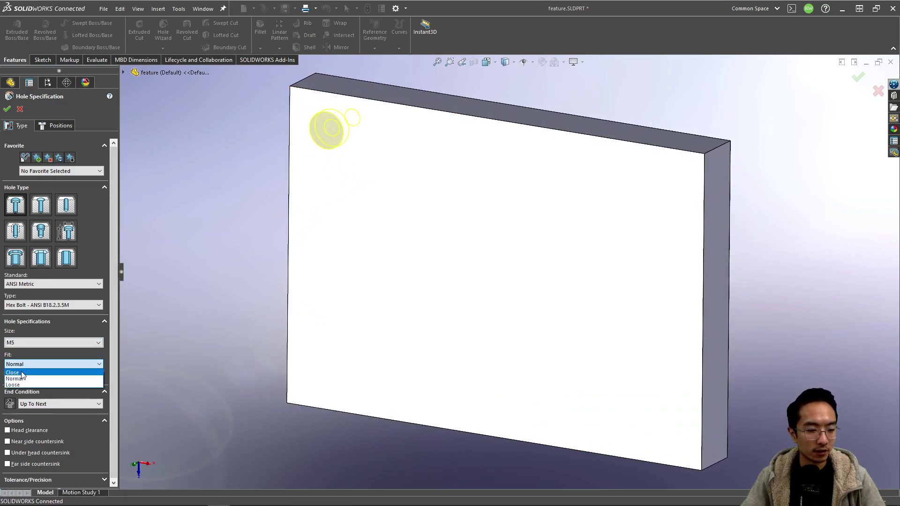
left_click(21, 373)
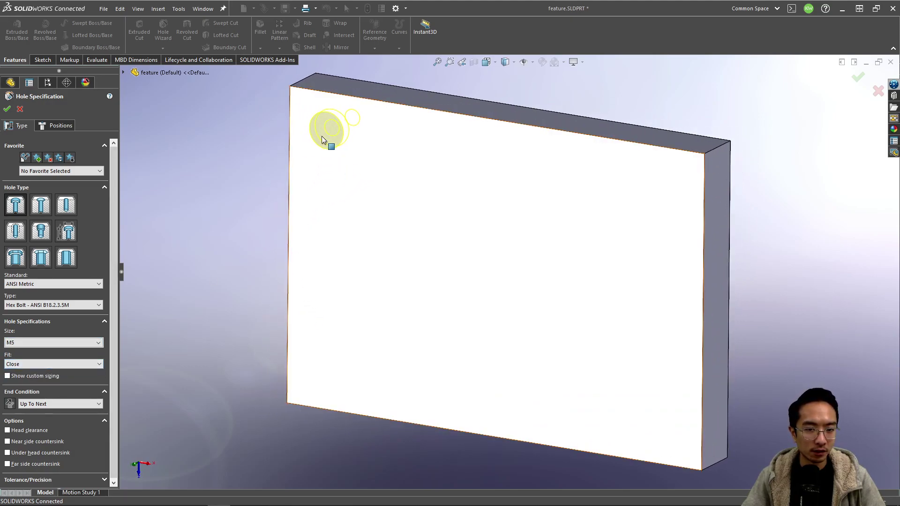
Step: Compare the Loose fit with the Close fit in the counterbore preview and return the fit to Close
scroll(384, 170, "up", 4)
scroll(392, 223, "down", 10)
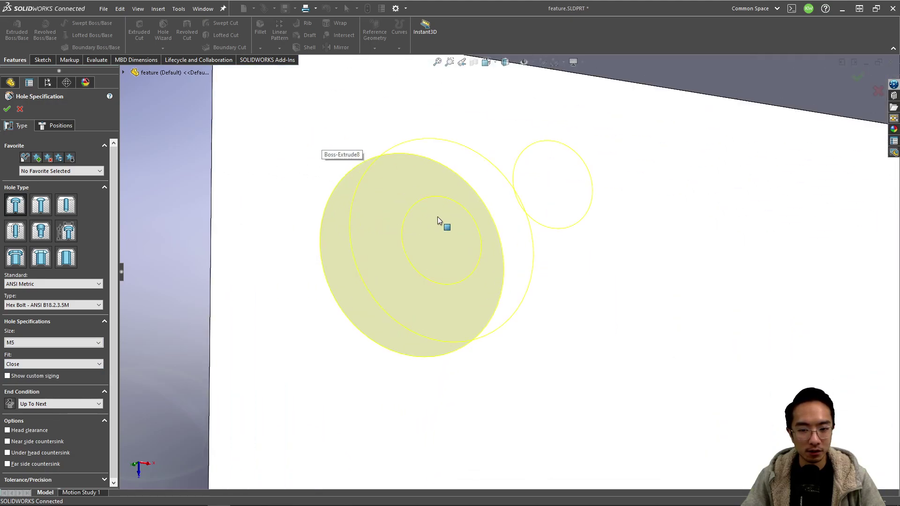
left_click(48, 366)
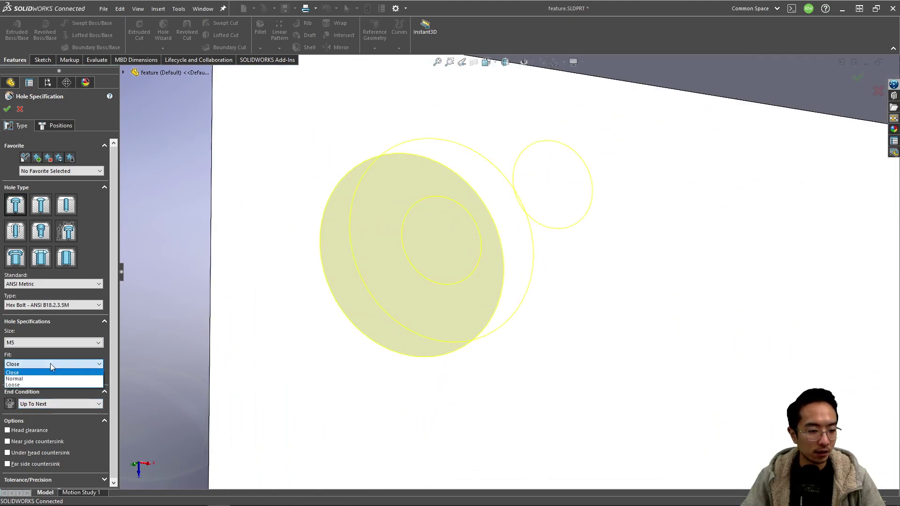
left_click(30, 384)
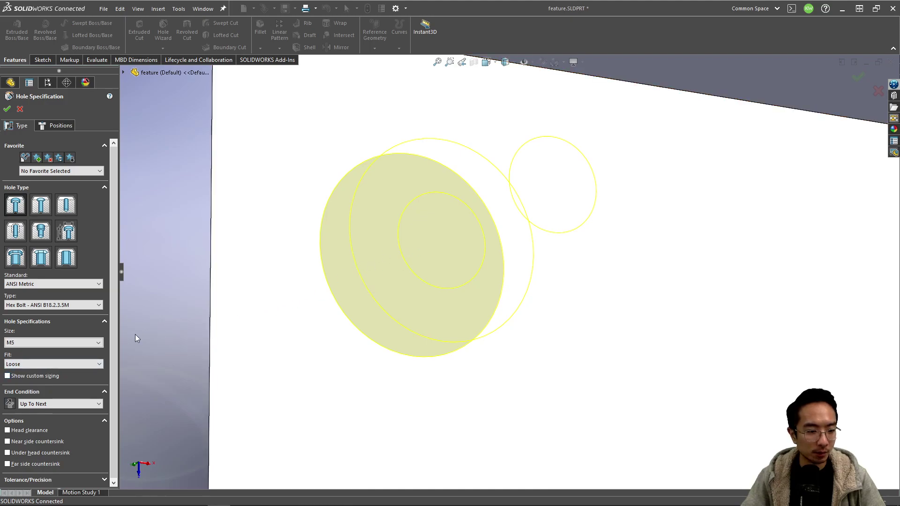
left_click(53, 365)
left_click(41, 372)
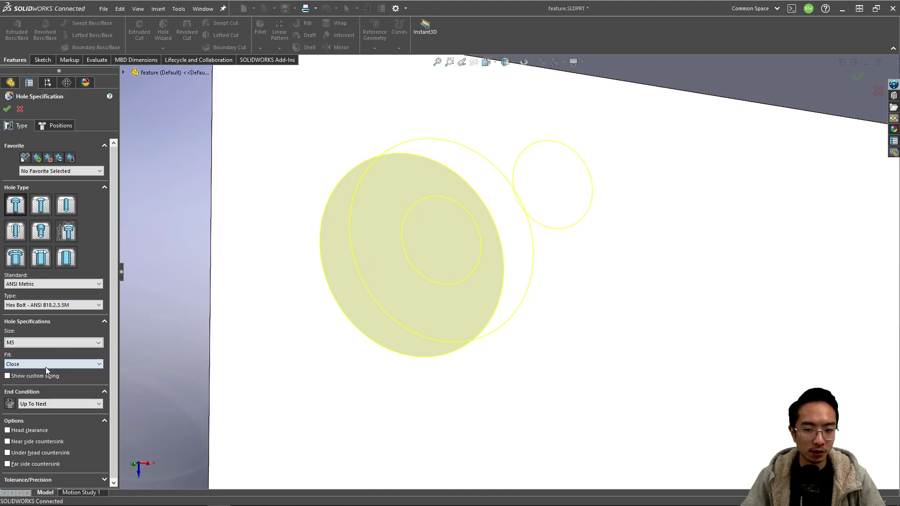
Step: Set the counterbore hole's end condition to Blind with a depth of 0.47 in and finish the feature
scroll(479, 322, "up", 3)
middle_click_drag(479, 322, 554, 263)
left_click(48, 404)
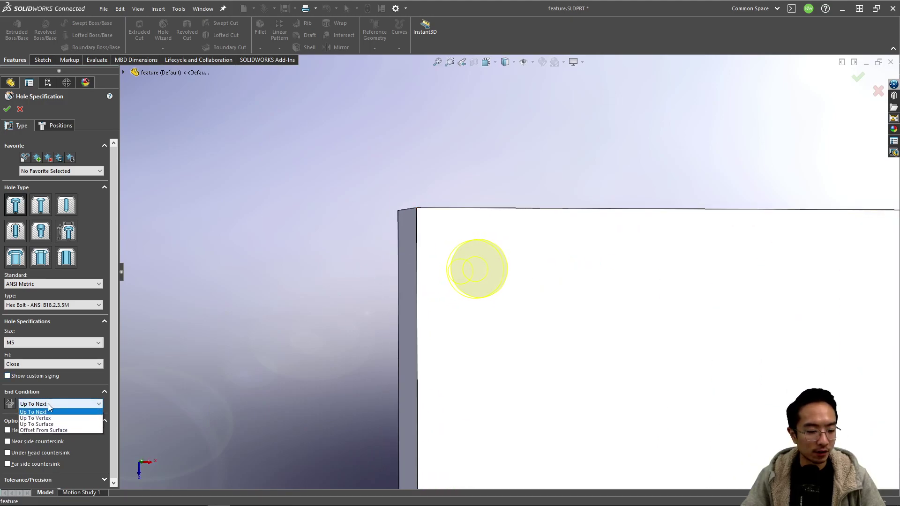
left_click(47, 413)
middle_click_drag(420, 285, 497, 281)
left_click(98, 418)
left_click(99, 419)
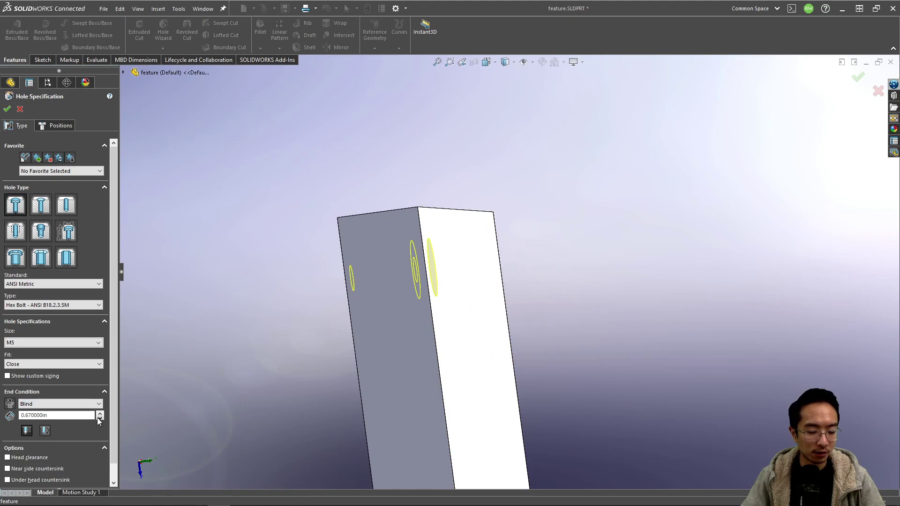
left_click(7, 108)
middle_click_drag(299, 243, 312, 227)
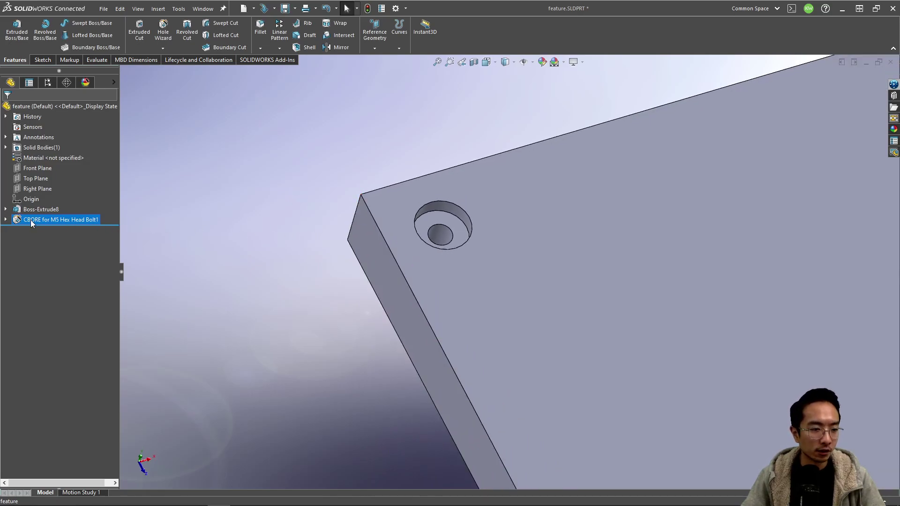
Step: Edit the counterbore hole feature and change it to an ANSI Metric dowel slot of size Ø8.0
left_click(40, 189)
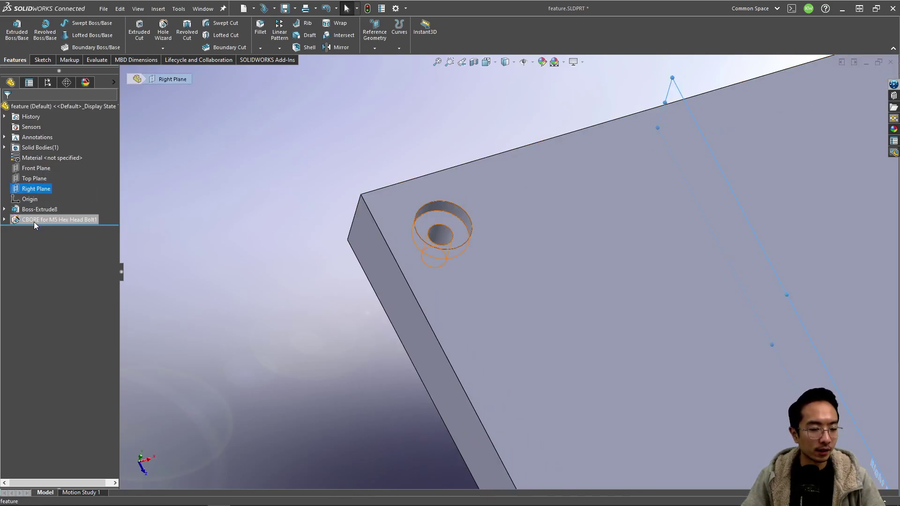
left_click(34, 222)
left_click(47, 195)
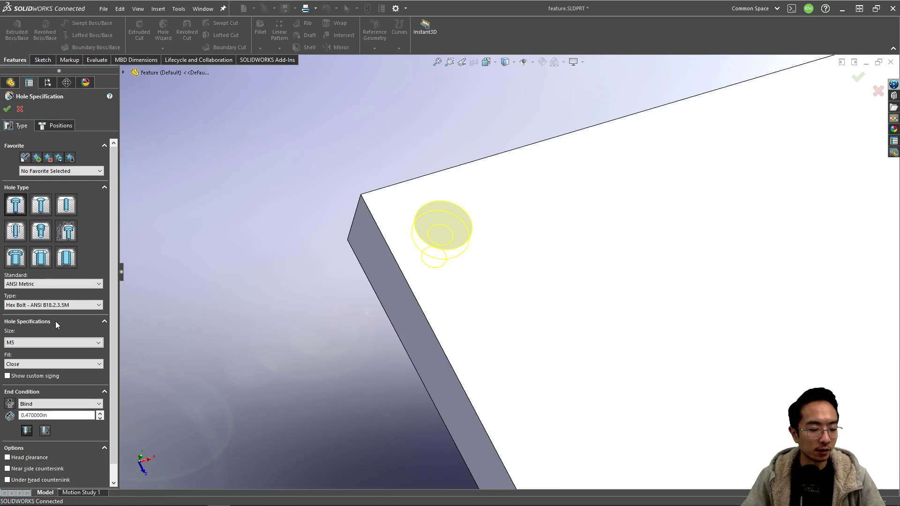
left_click(66, 257)
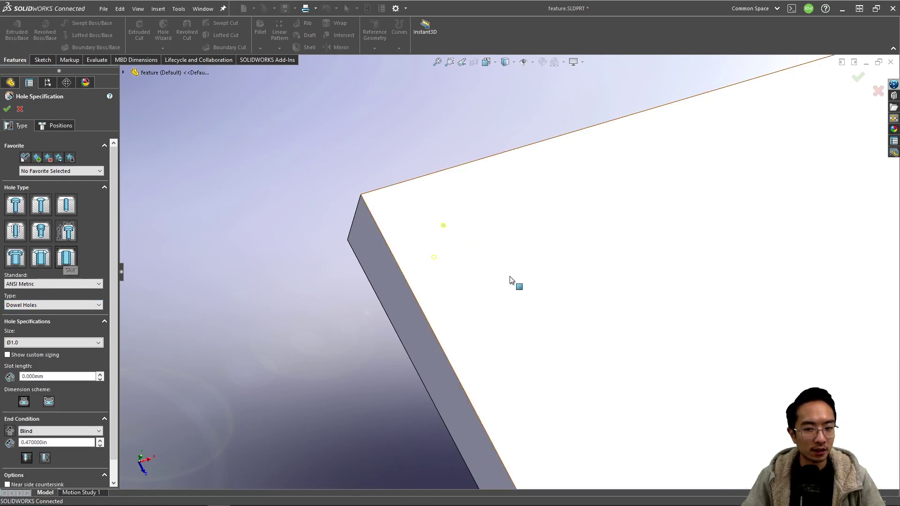
middle_click_drag(513, 281, 506, 317)
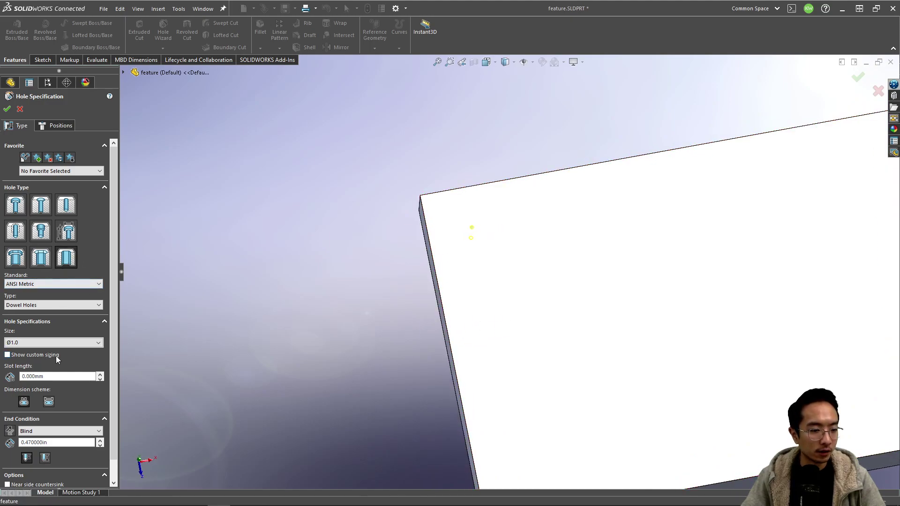
left_click(54, 343)
left_click(44, 412)
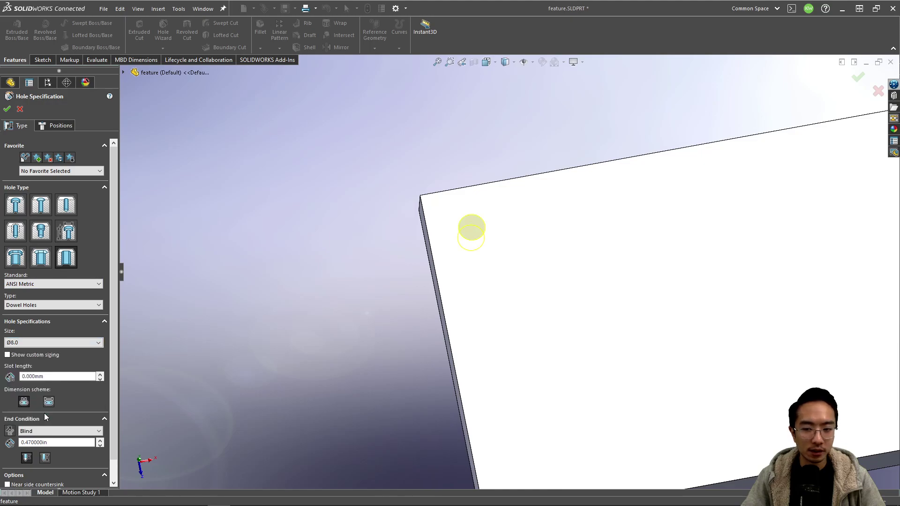
Step: Set the dowel slot's length to 20 mm and finish the slot feature
middle_click_drag(399, 248, 428, 268)
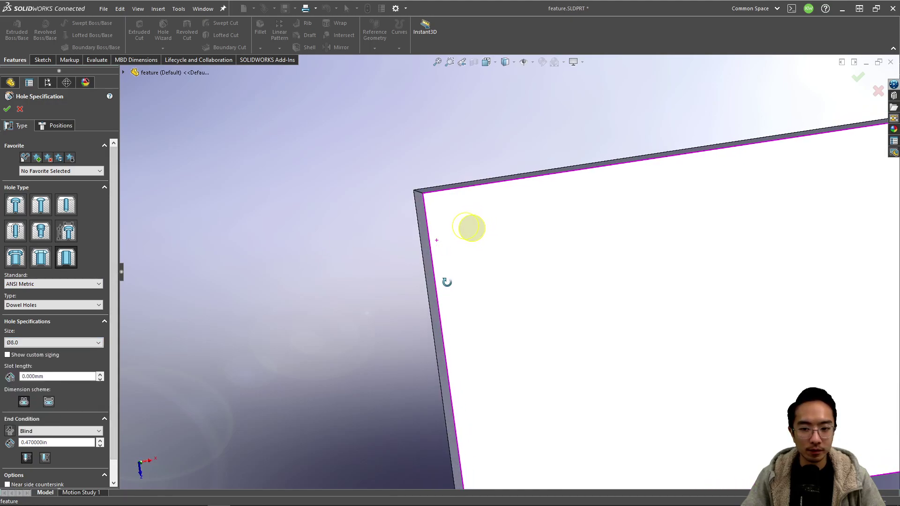
middle_click_drag(447, 282, 407, 238)
left_click(6, 109)
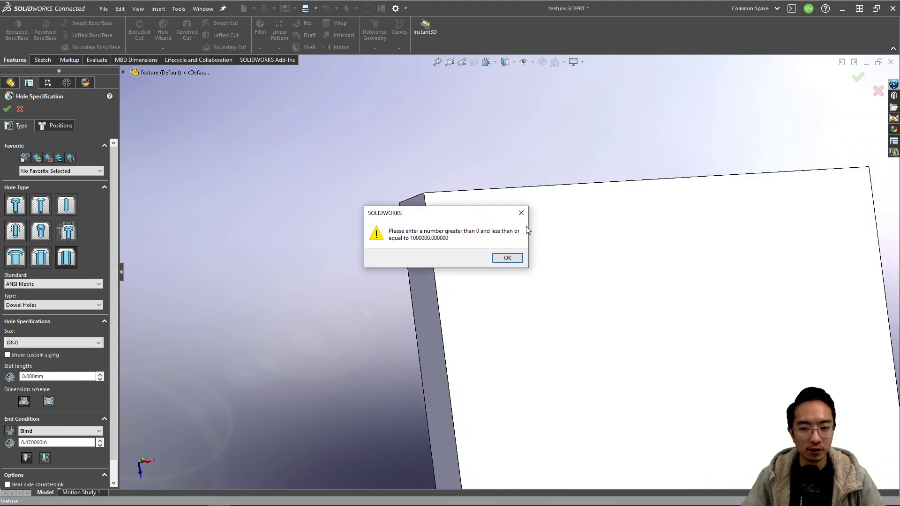
left_click(507, 256)
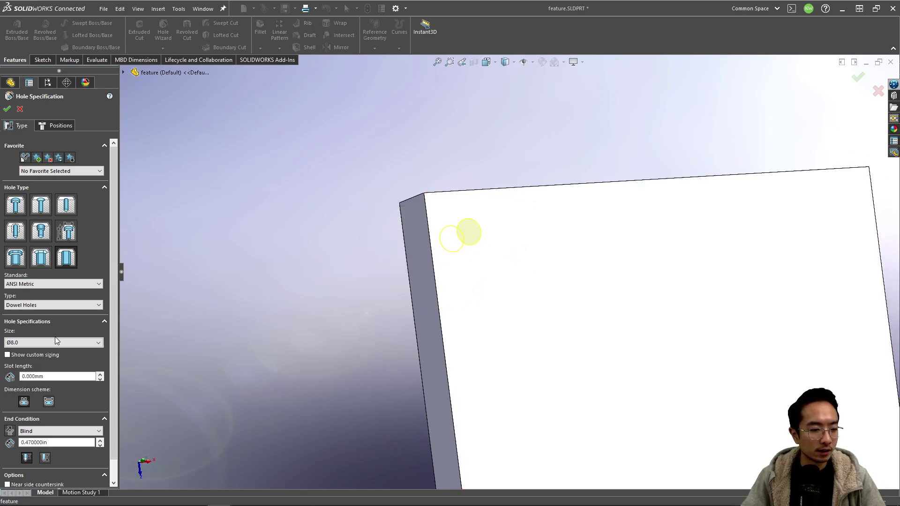
double_click(71, 376)
type("20")
key("Return")
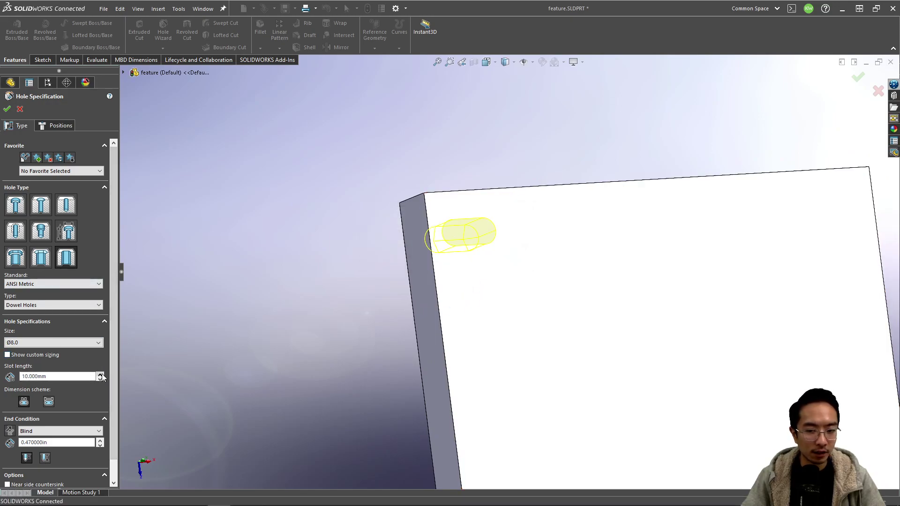
left_click(7, 109)
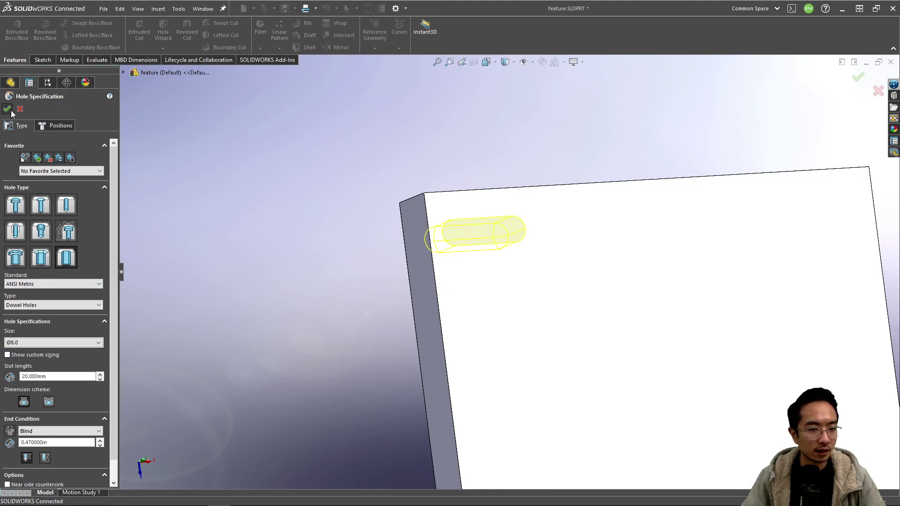
mouse_move(471, 254)
middle_mouse_down()
mouse_move(422, 263)
mouse_move(446, 203)
mouse_move(466, 244)
mouse_move(394, 317)
mouse_move(443, 287)
mouse_move(478, 245)
mouse_move(468, 237)
middle_mouse_up()
scroll(506, 226, "up", 5)
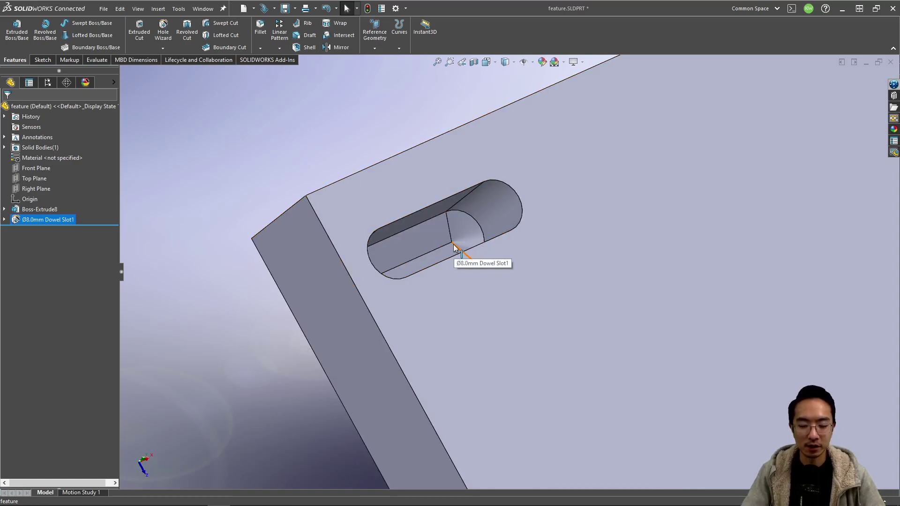
left_click(249, 153)
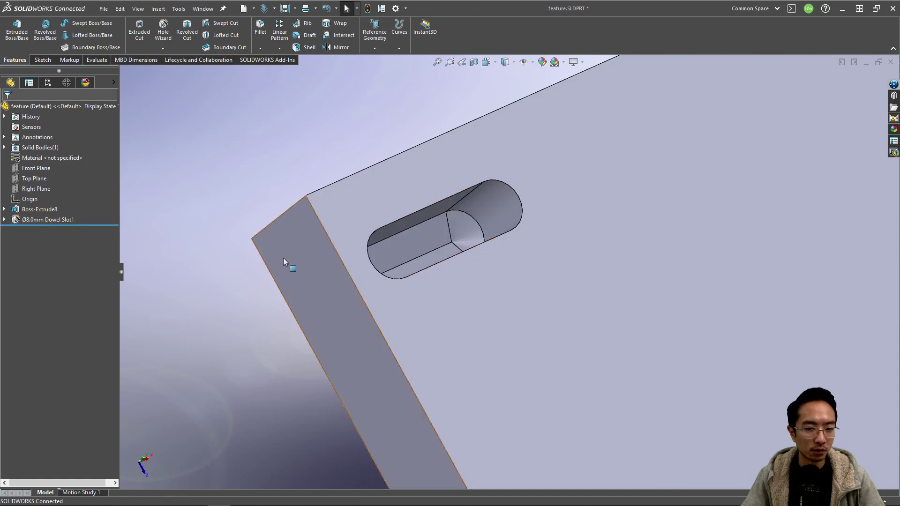
Step: Edit the dowel slot feature, change its hole type to counterbore slot and finish it
scroll(444, 246, "up", 3)
scroll(444, 245, "up", 2)
left_click(50, 221)
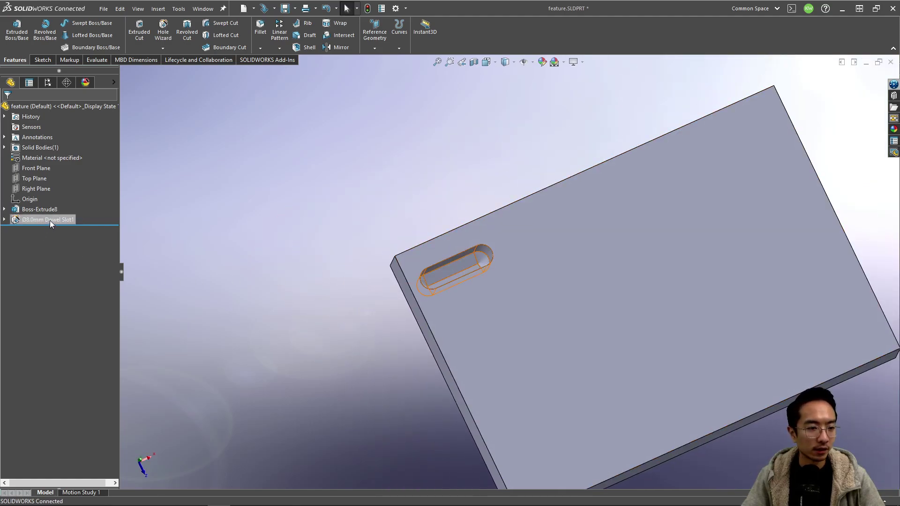
left_click(58, 193)
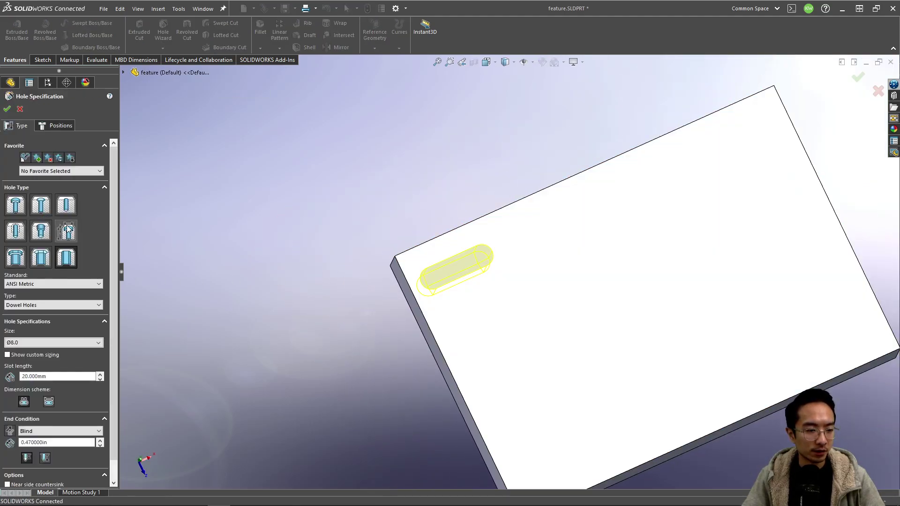
left_click(15, 257)
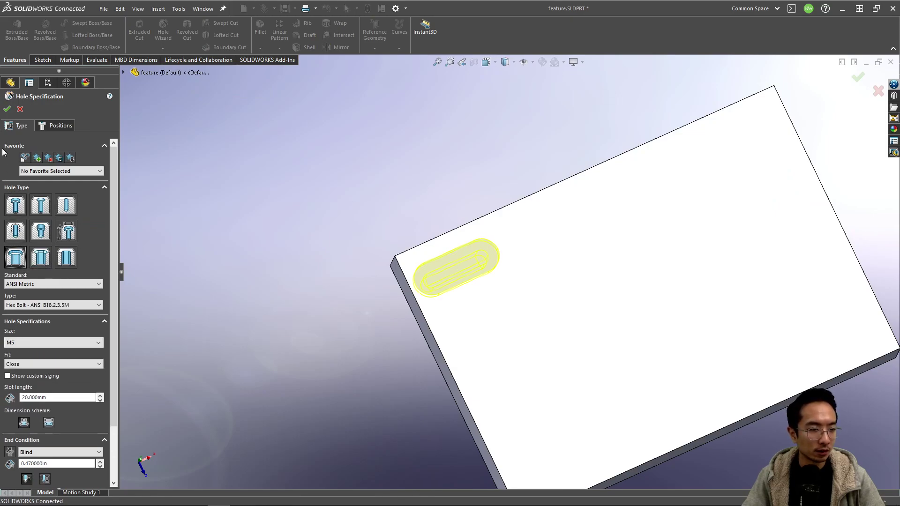
key("Return")
middle_click_drag(356, 197, 516, 234)
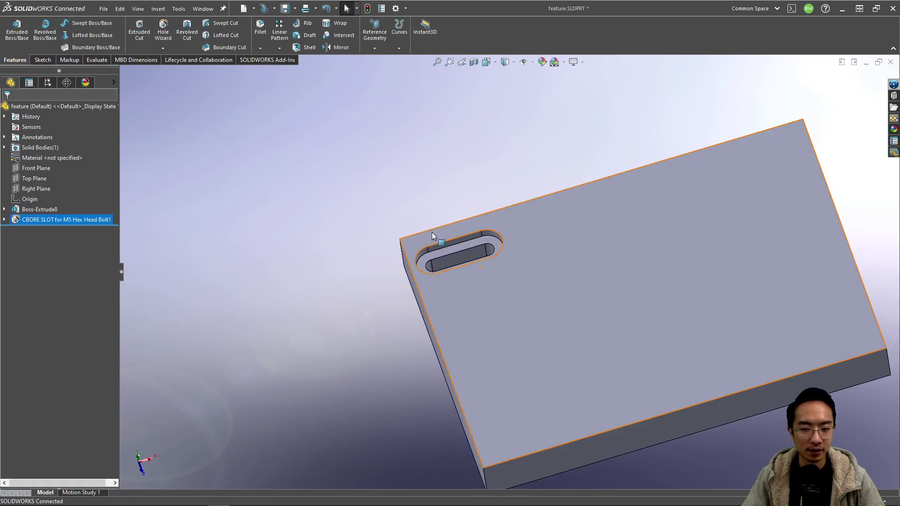
Step: Edit the counterbore slot feature and change its hole type to counterbore
left_click(49, 219)
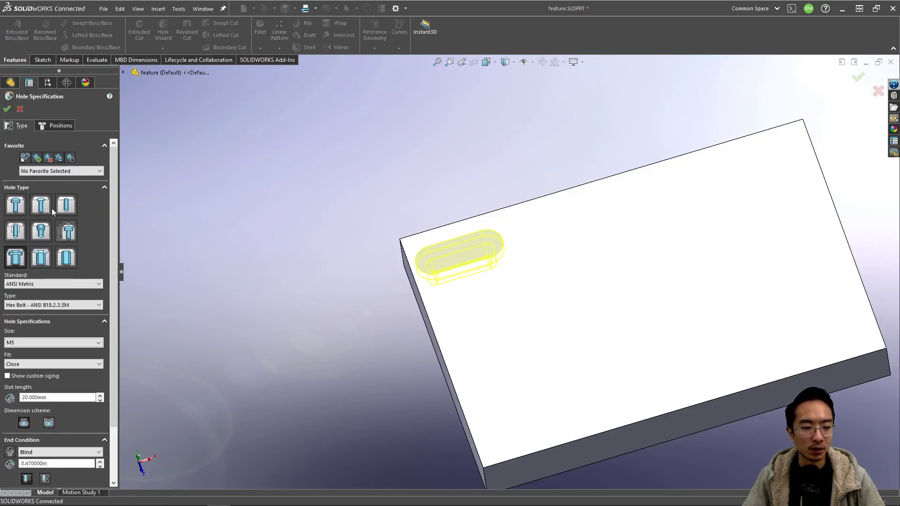
scroll(75, 418, "down", 3)
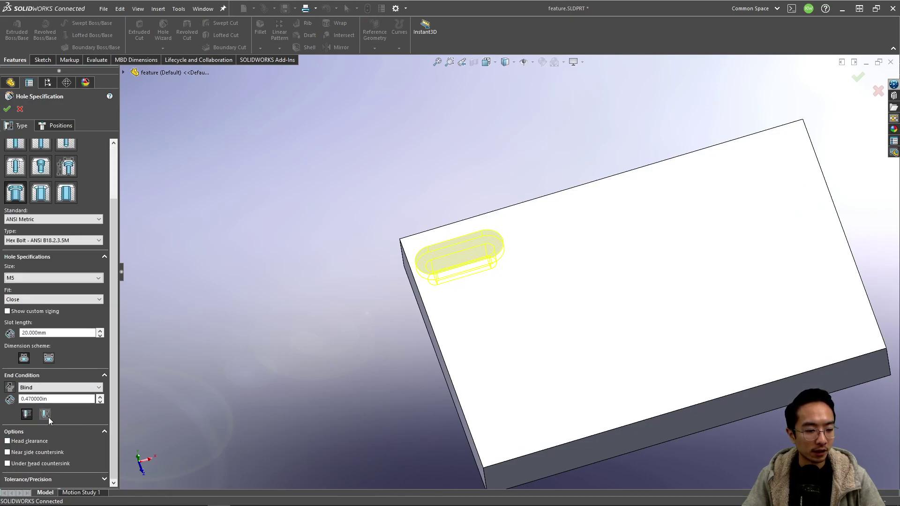
scroll(42, 281, "up", 3)
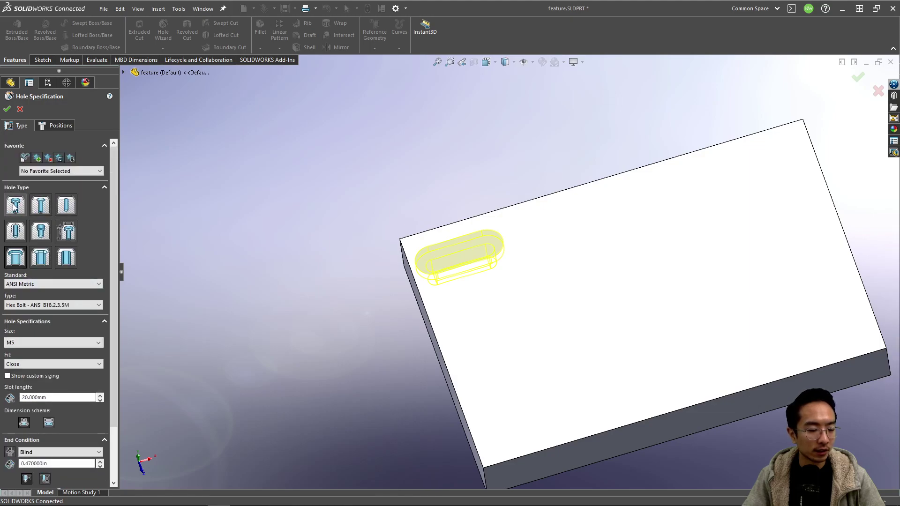
left_click(14, 206)
Step: Examine the hole's tolerance and precision options, and enable custom sizing with a through hole diameter of 15.3 mm
scroll(59, 412, "down", 1)
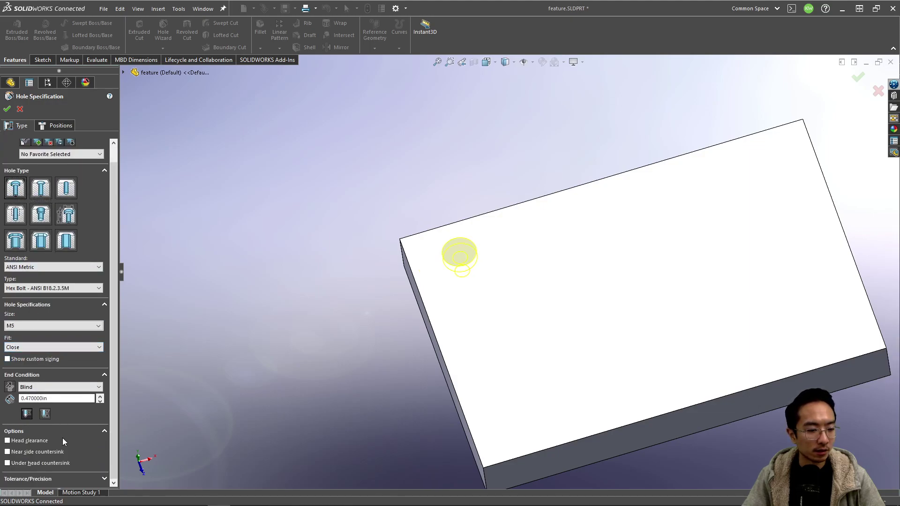
left_click(63, 478)
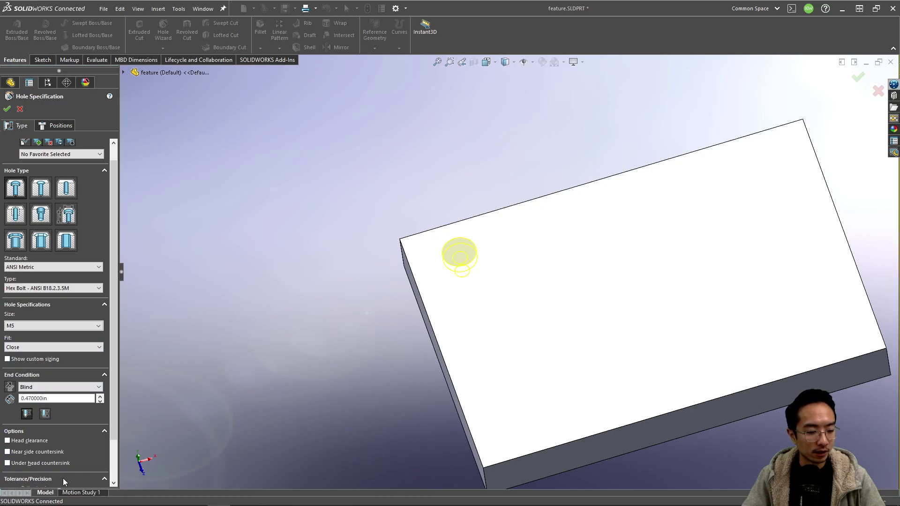
left_click(60, 452)
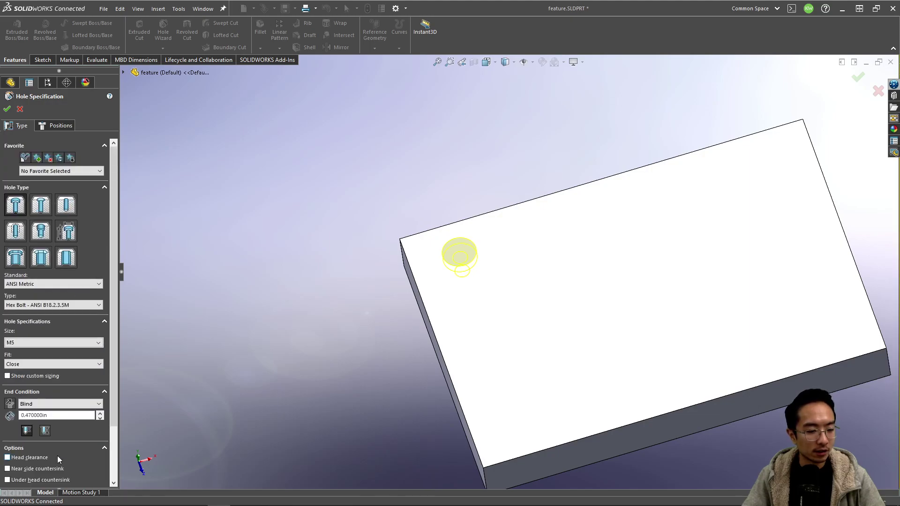
left_click(52, 439)
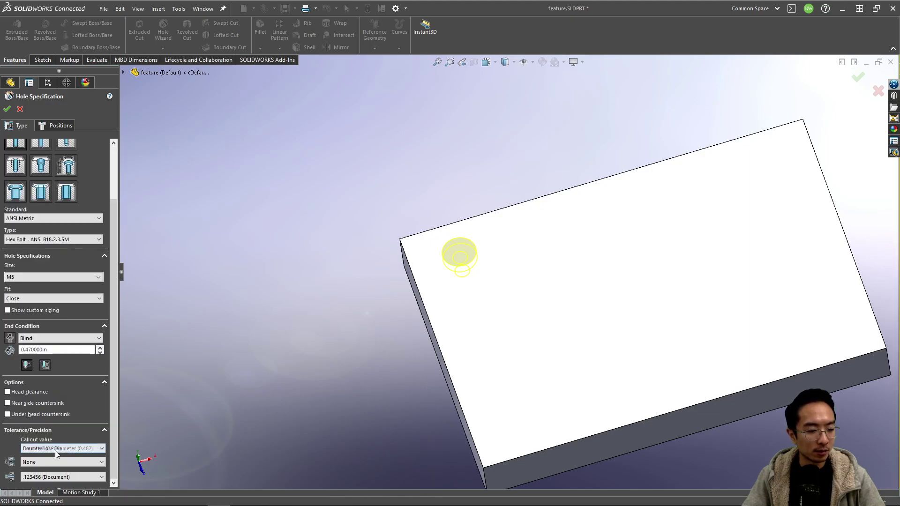
left_click(7, 310)
left_click(100, 322)
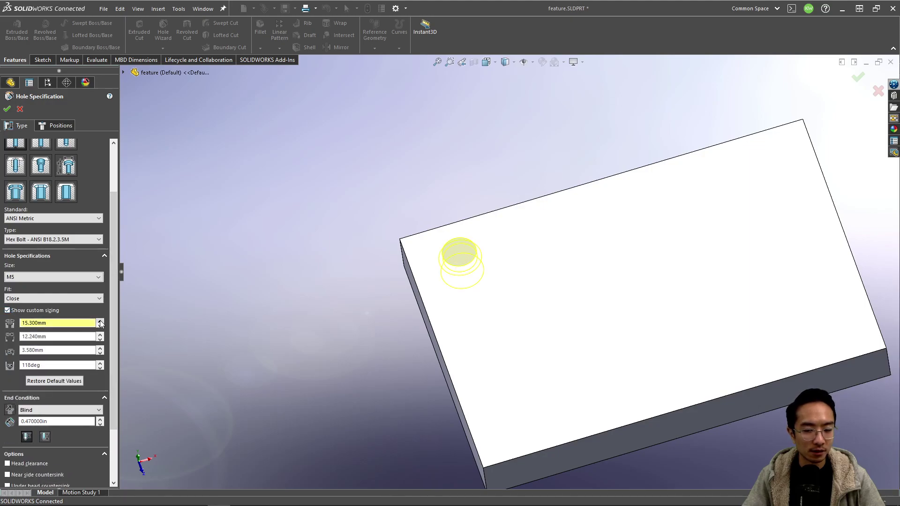
Step: Increase the counterbore hole's custom through hole diameter to 115.3 mm
left_click(100, 321)
left_click(100, 321)
left_click(99, 321)
left_click(100, 321)
left_click(99, 321)
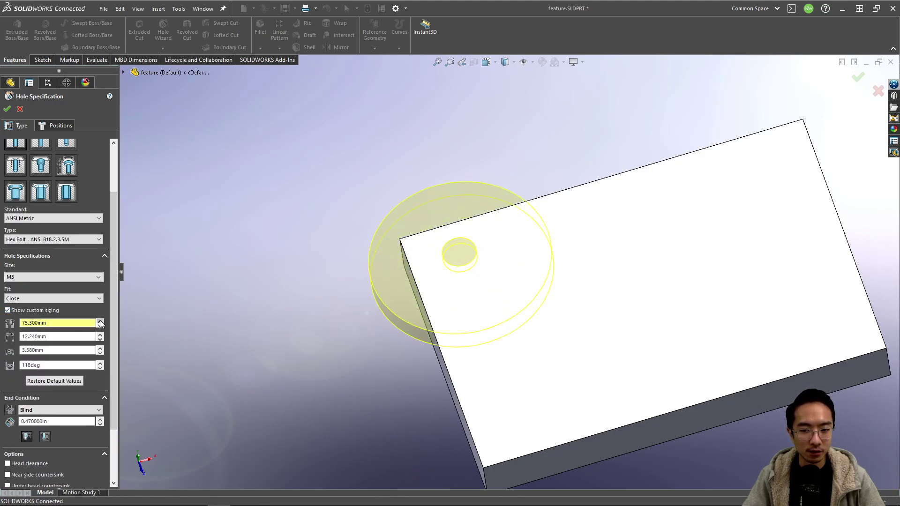
left_click(100, 321)
left_click(100, 321)
left_click(100, 321)
left_click(99, 321)
left_click(100, 322)
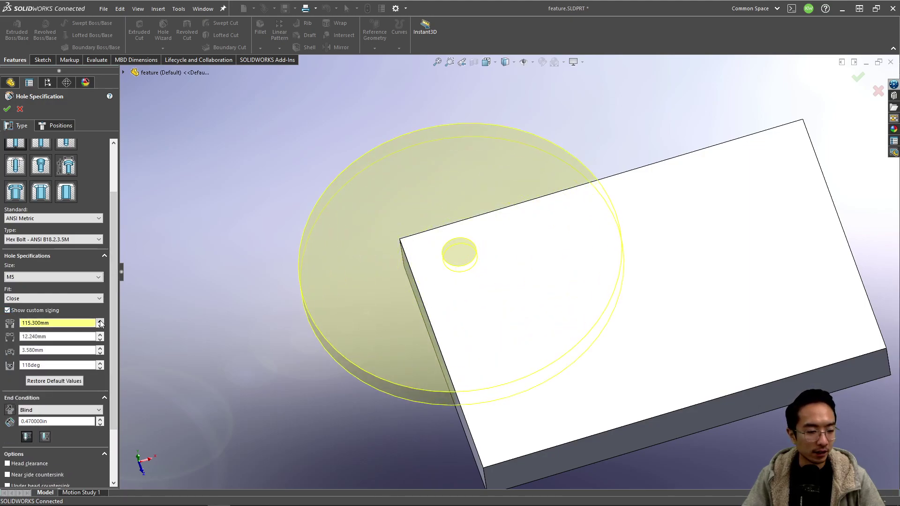
Step: Set the custom counterbore depth to 73.58 mm, check the hole position and discard the feature edits
left_click(100, 348)
left_click(100, 348)
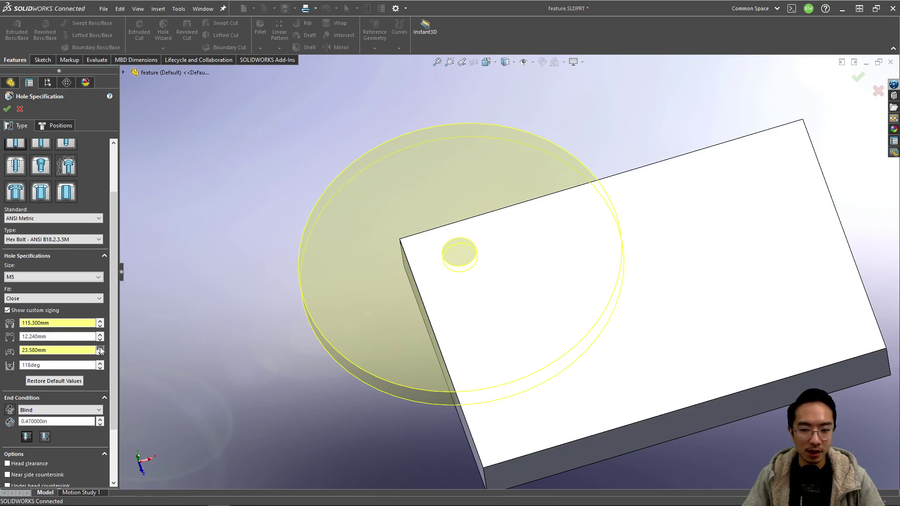
middle_click_drag(308, 382, 323, 273)
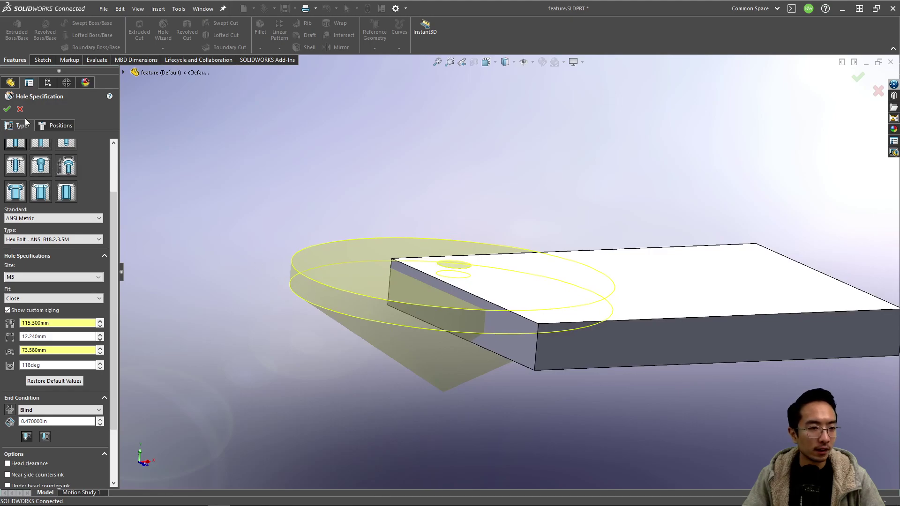
left_click(56, 125)
middle_click_drag(499, 237, 485, 322)
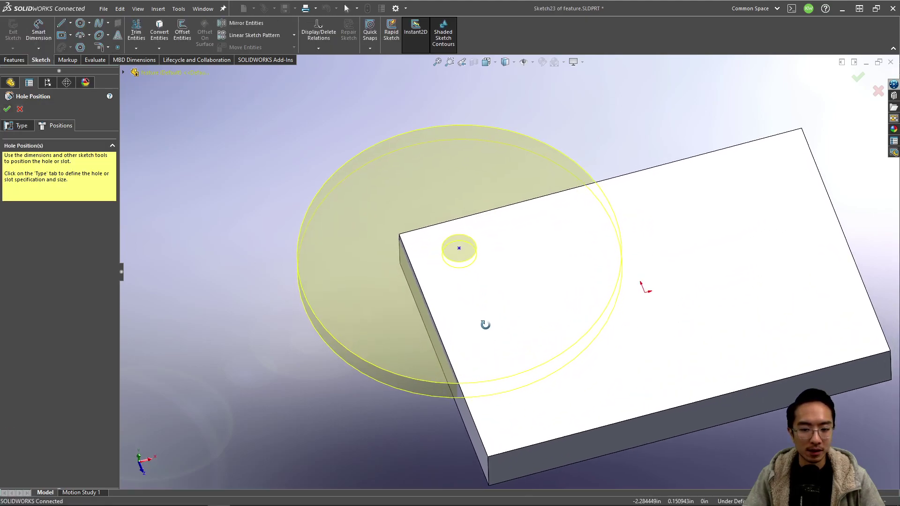
left_click(19, 111)
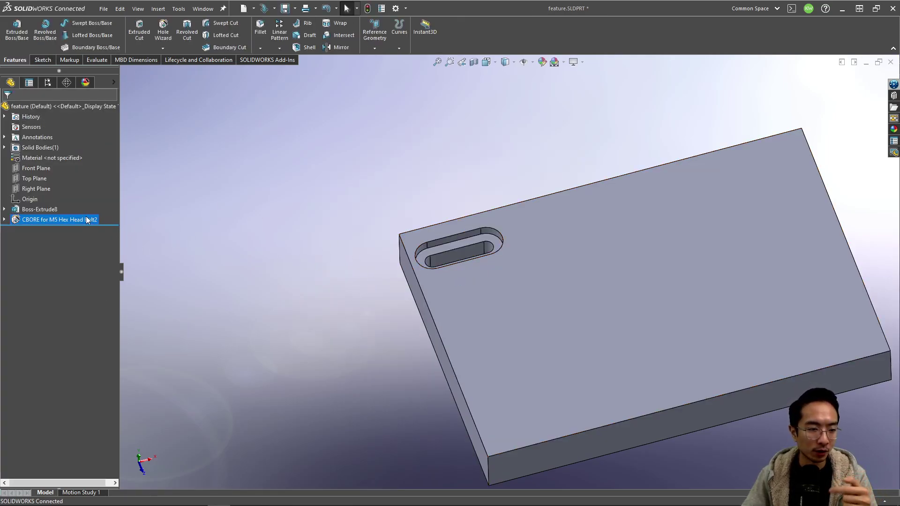
Step: Reopen the counterbore slot feature for editing and examine its available sizes and fastener types
right_click(28, 222)
left_click(36, 196)
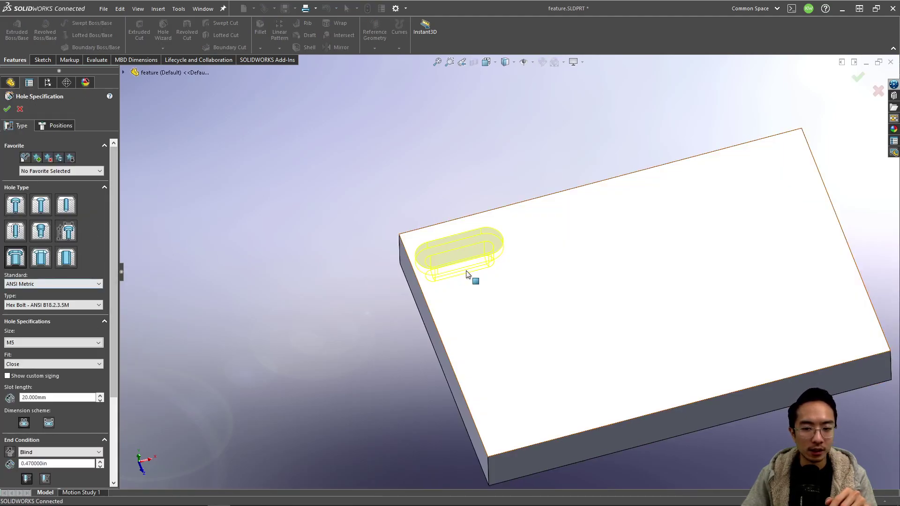
middle_click_drag(473, 275, 513, 312)
left_click(30, 344)
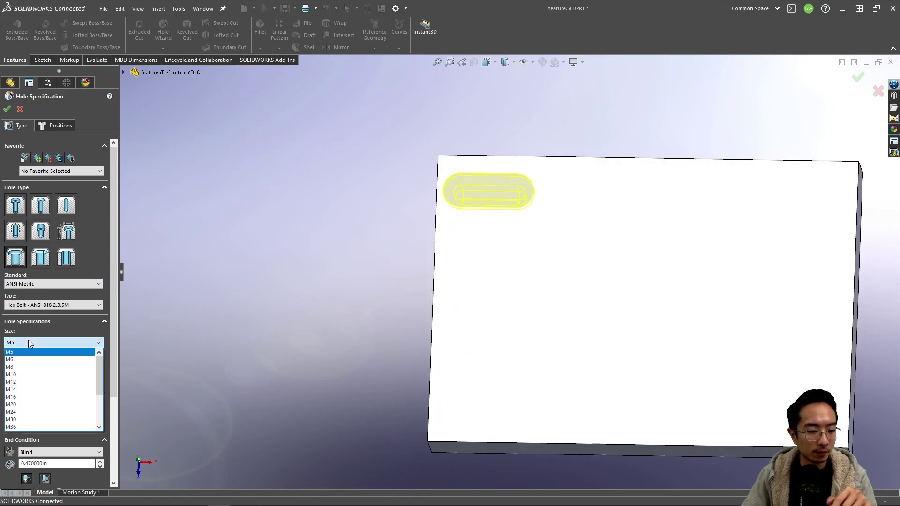
left_click(77, 305)
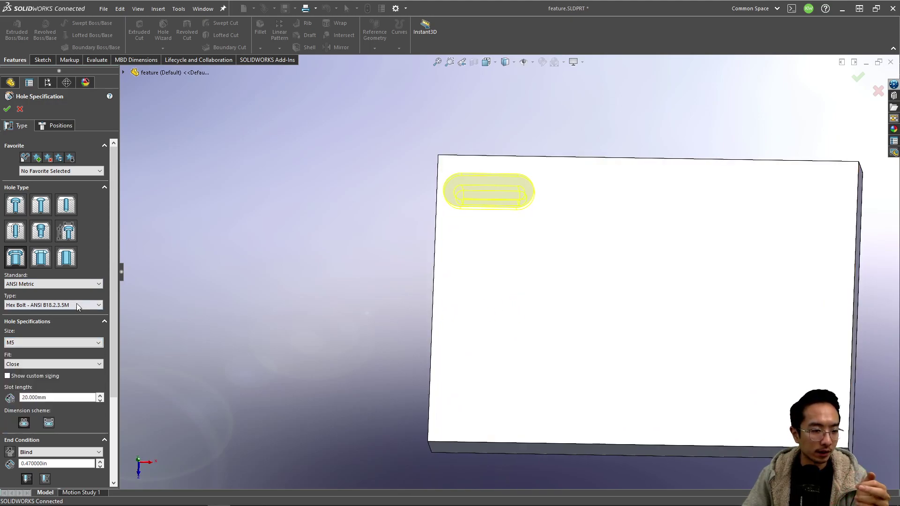
left_click(77, 304)
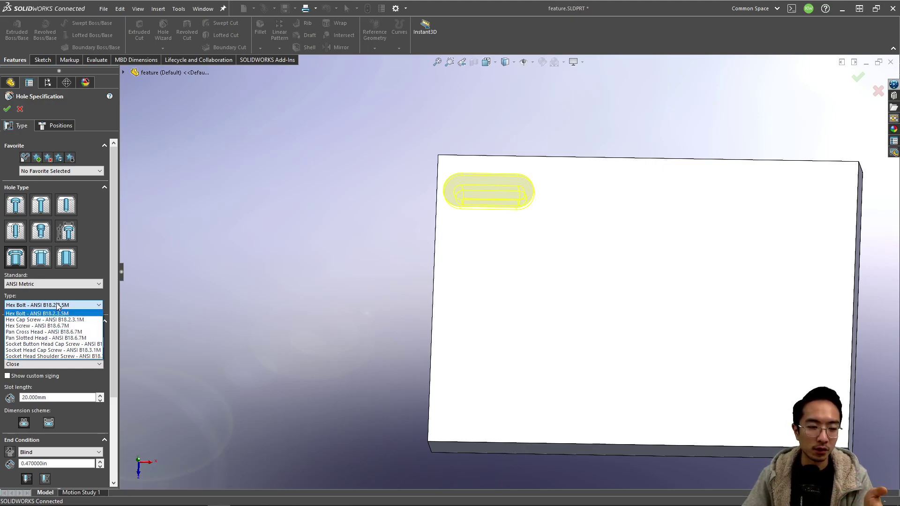
left_click(100, 215)
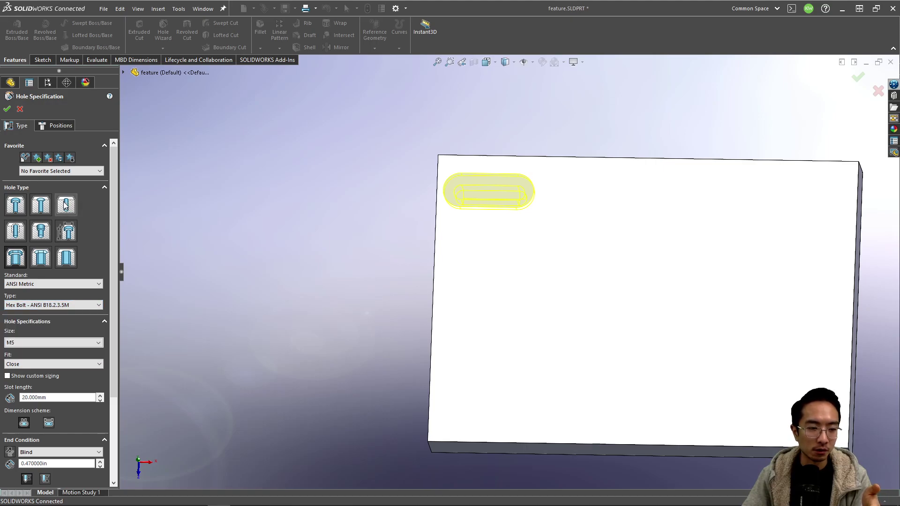